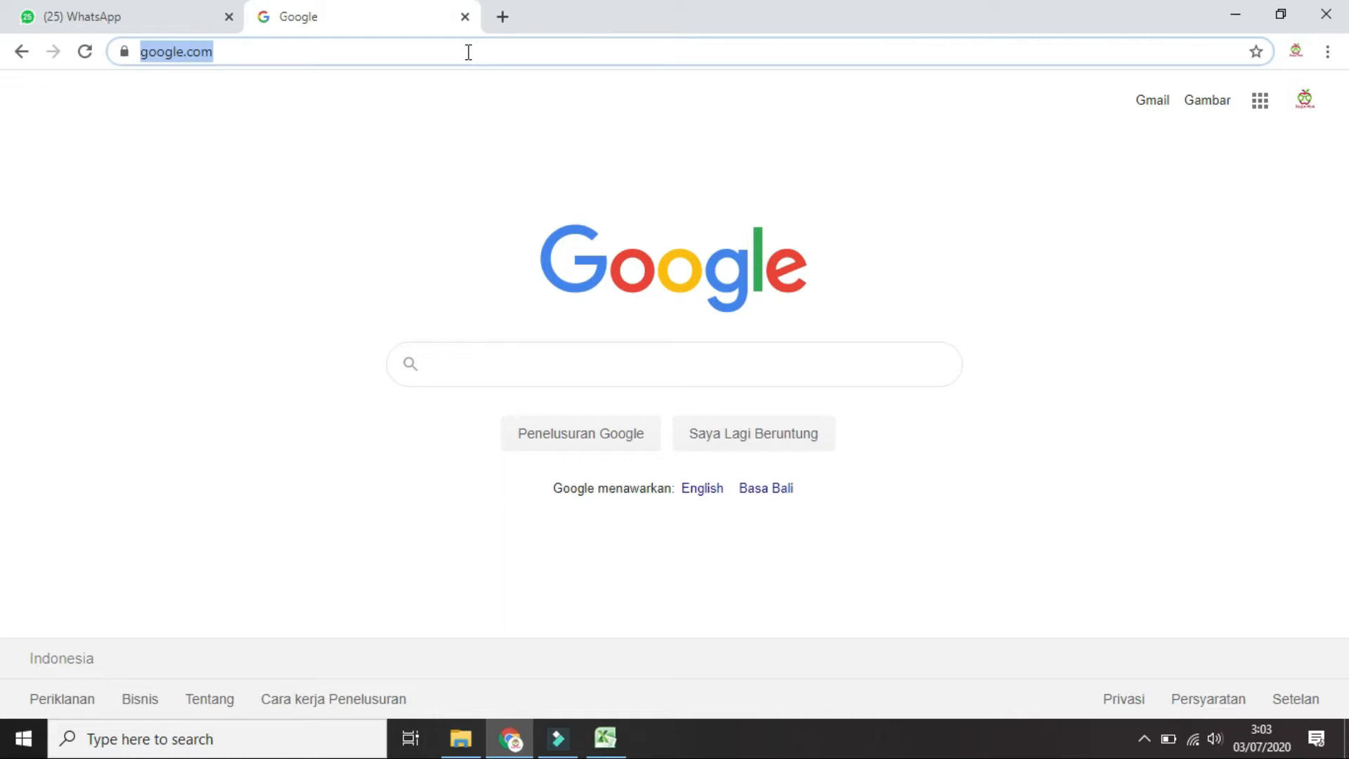
Enter office.com as the web address in Chrome
text(of)
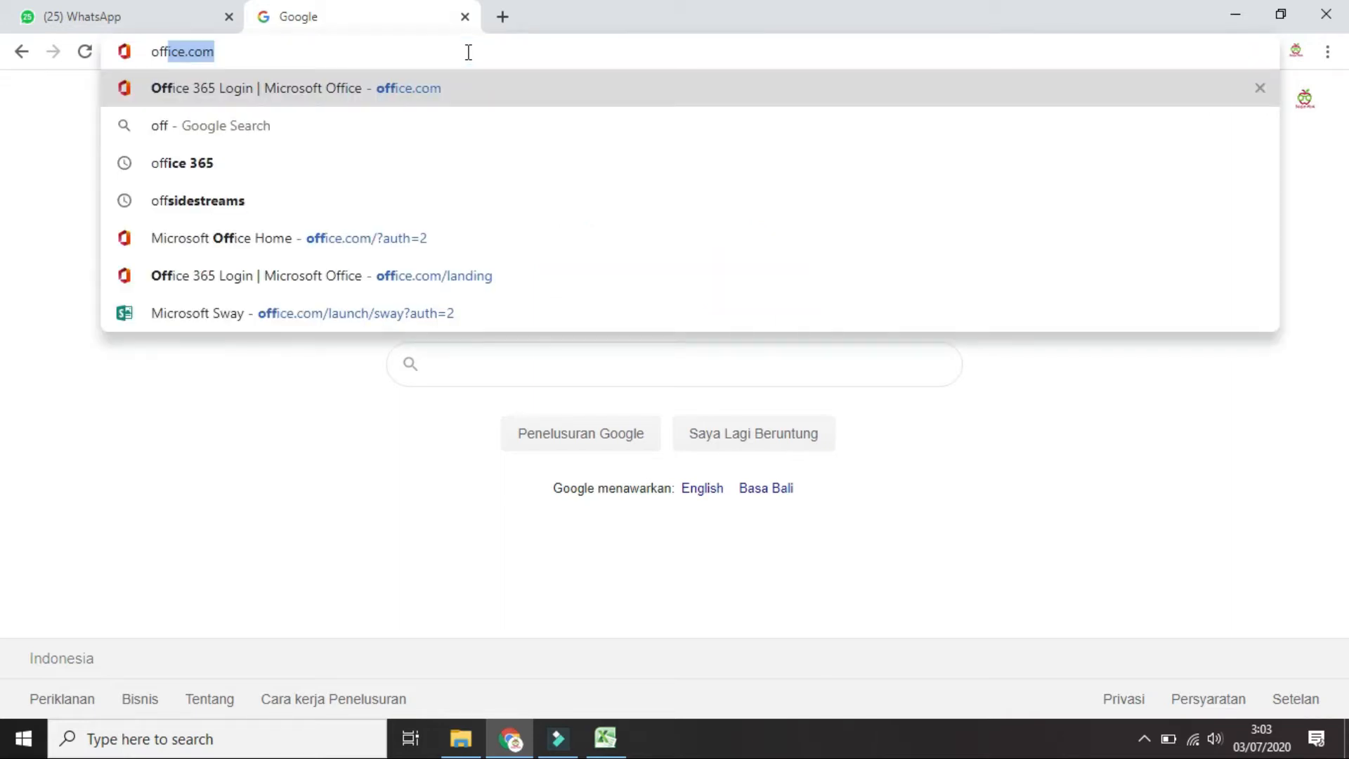
text(f)
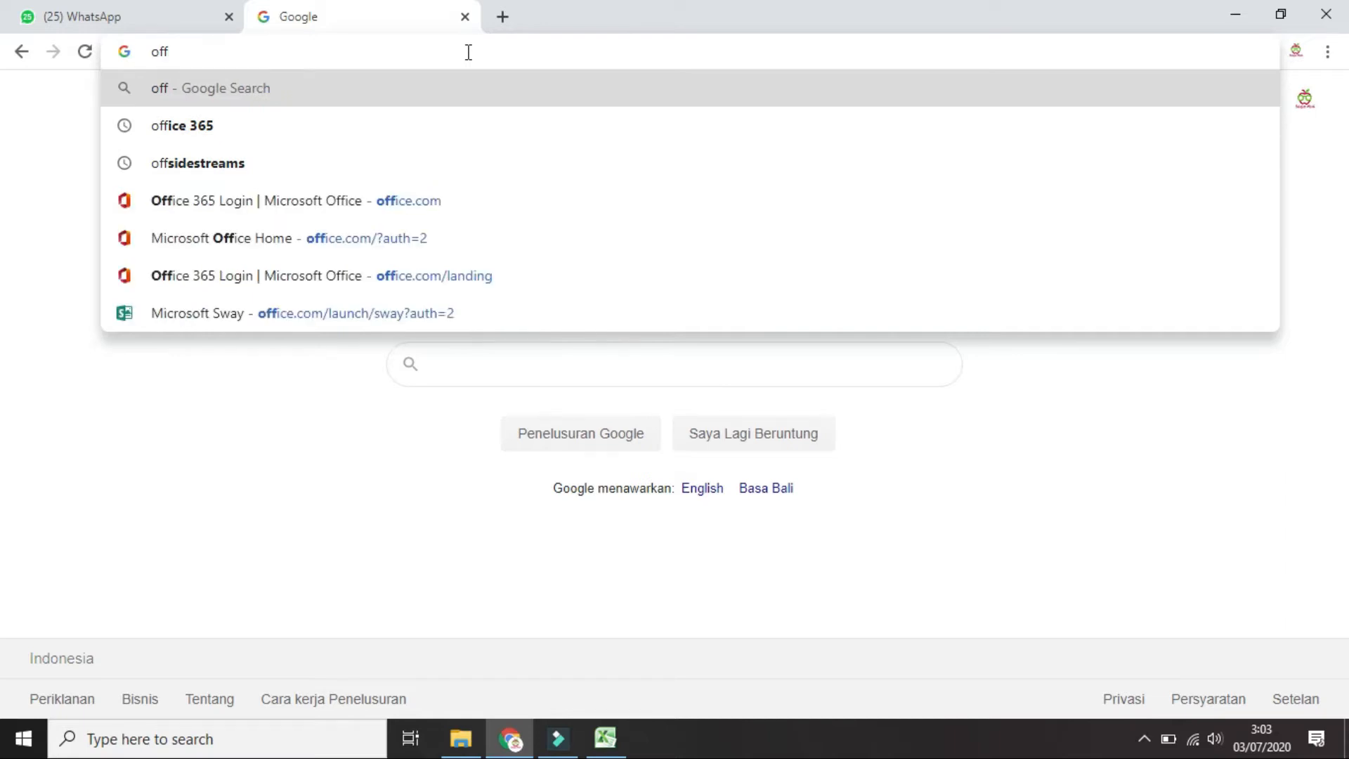
text(ice.com)
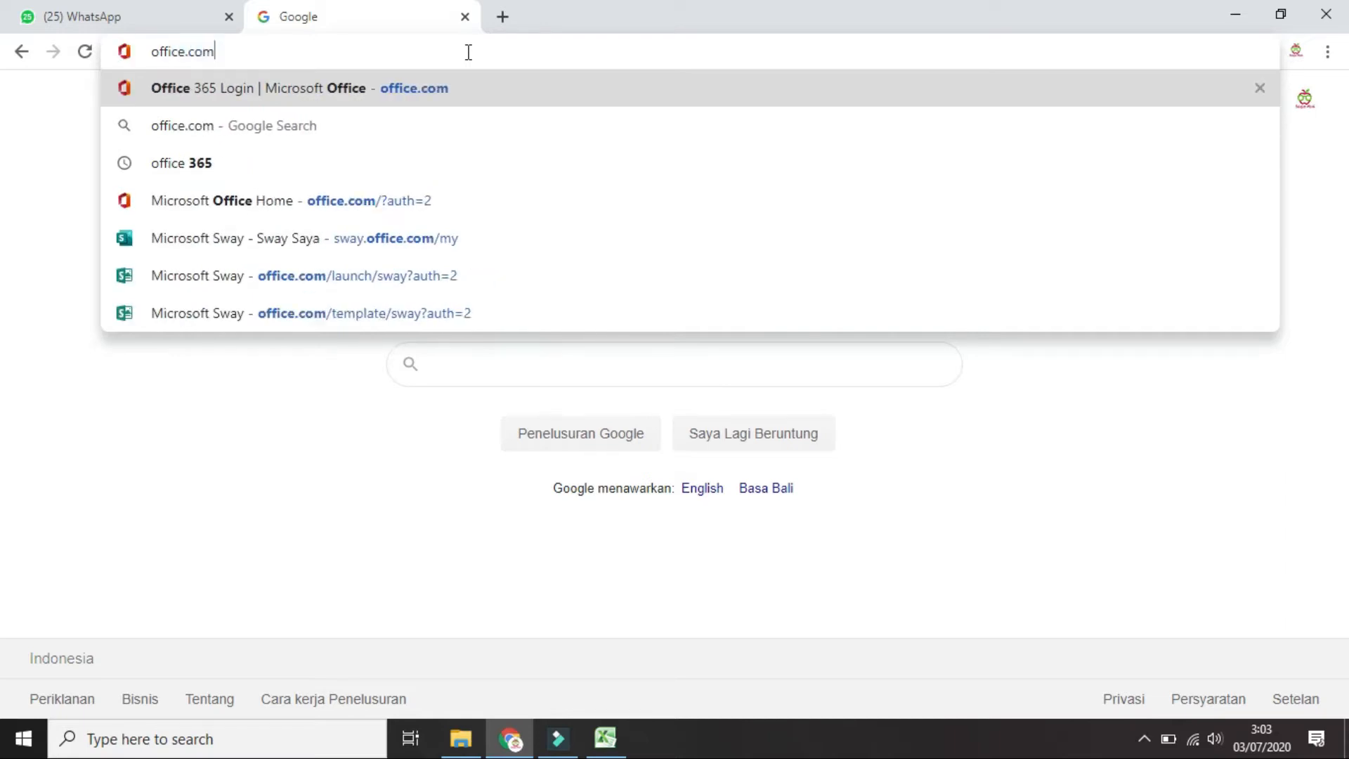
Load office.com and sign in with the school account password, choosing to stay signed in
key(Return)
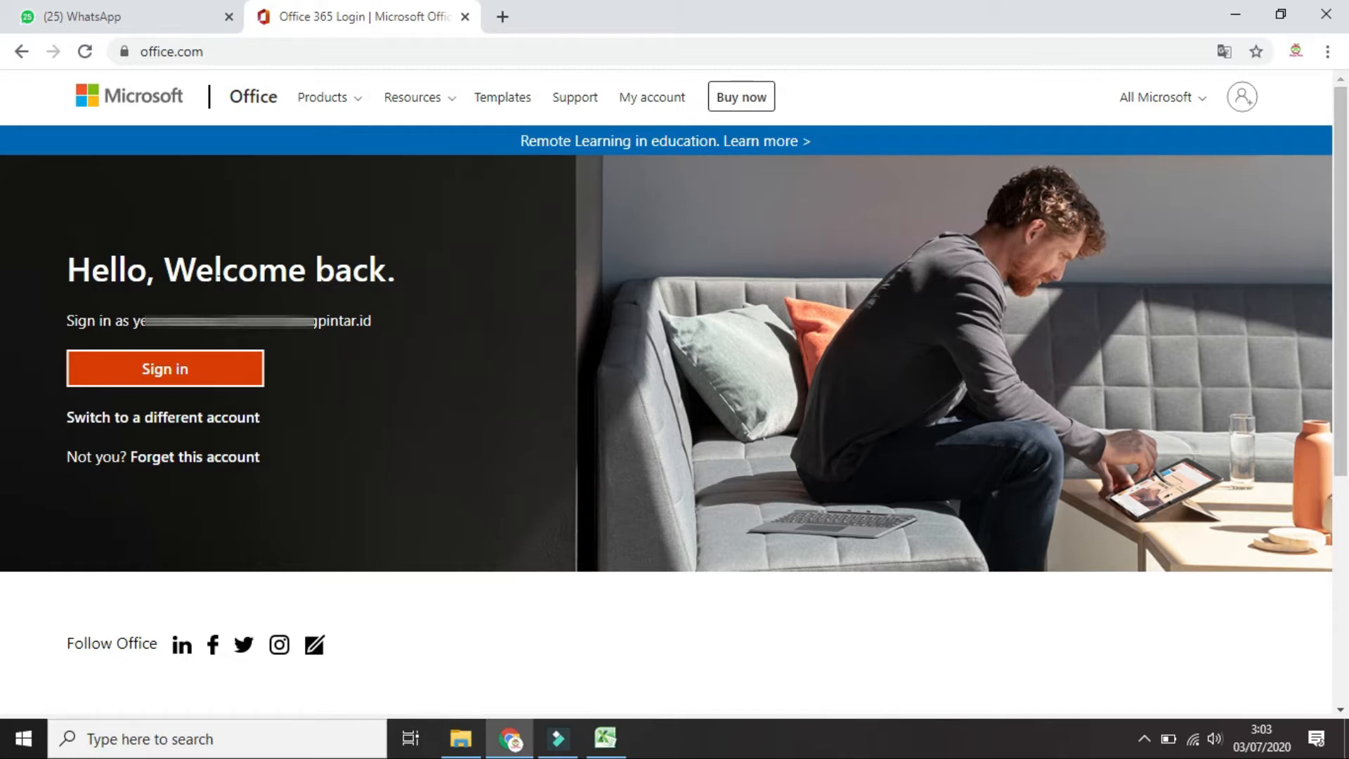
click(186, 371)
click(185, 373)
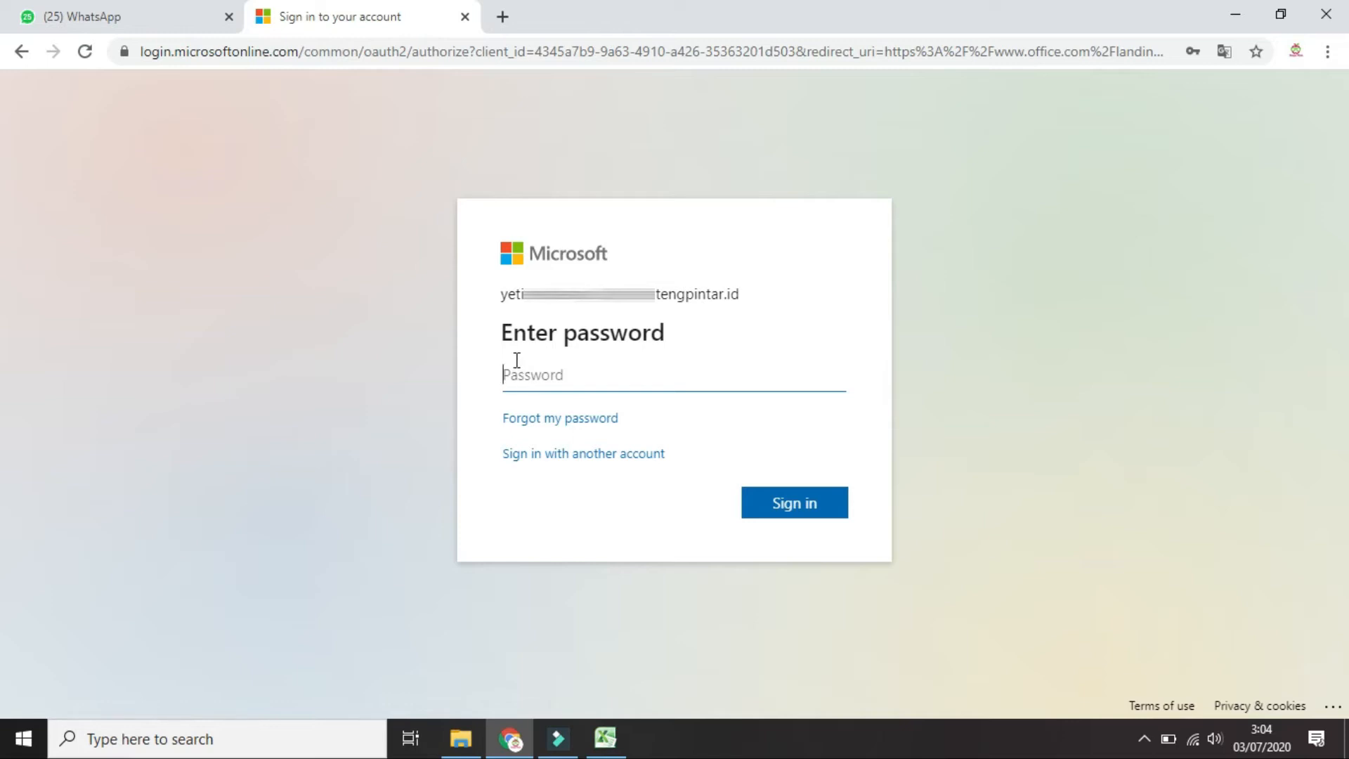
text(************)
click(784, 500)
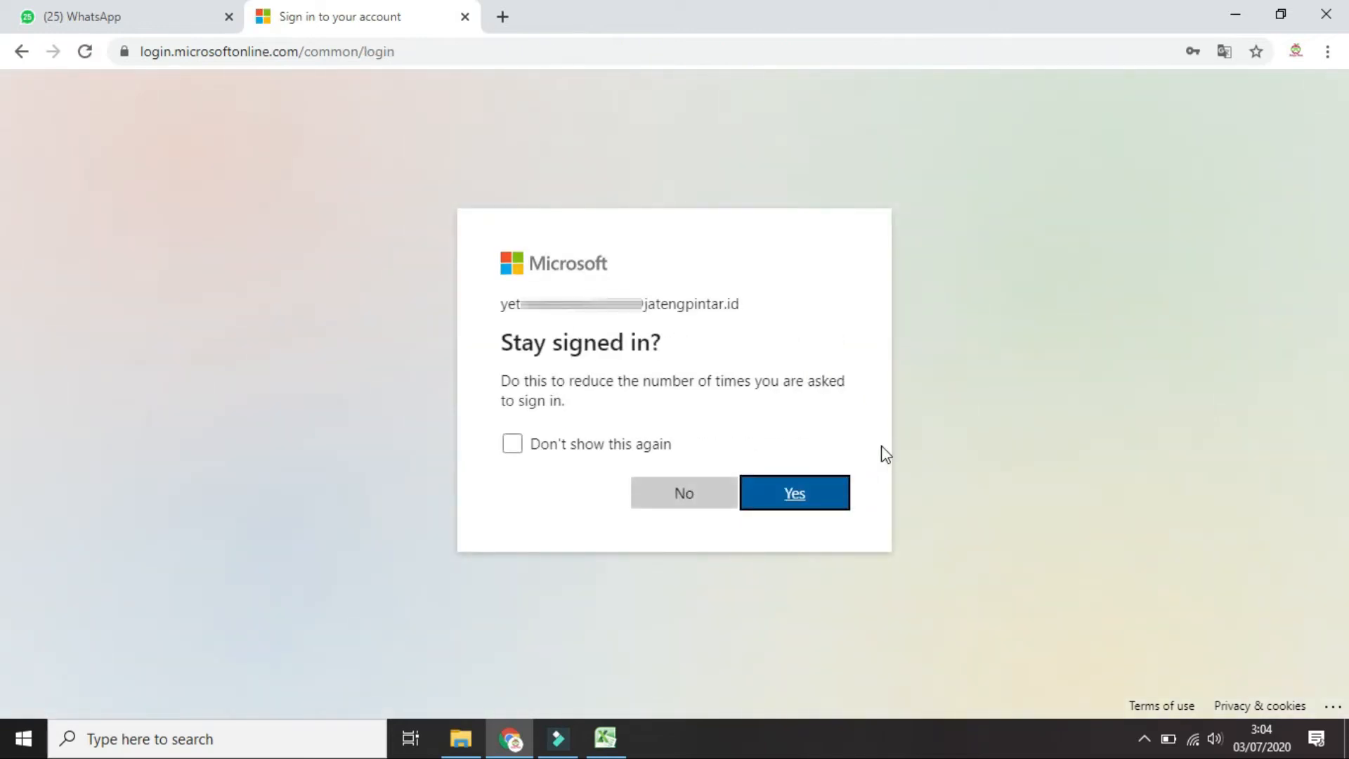
click(806, 500)
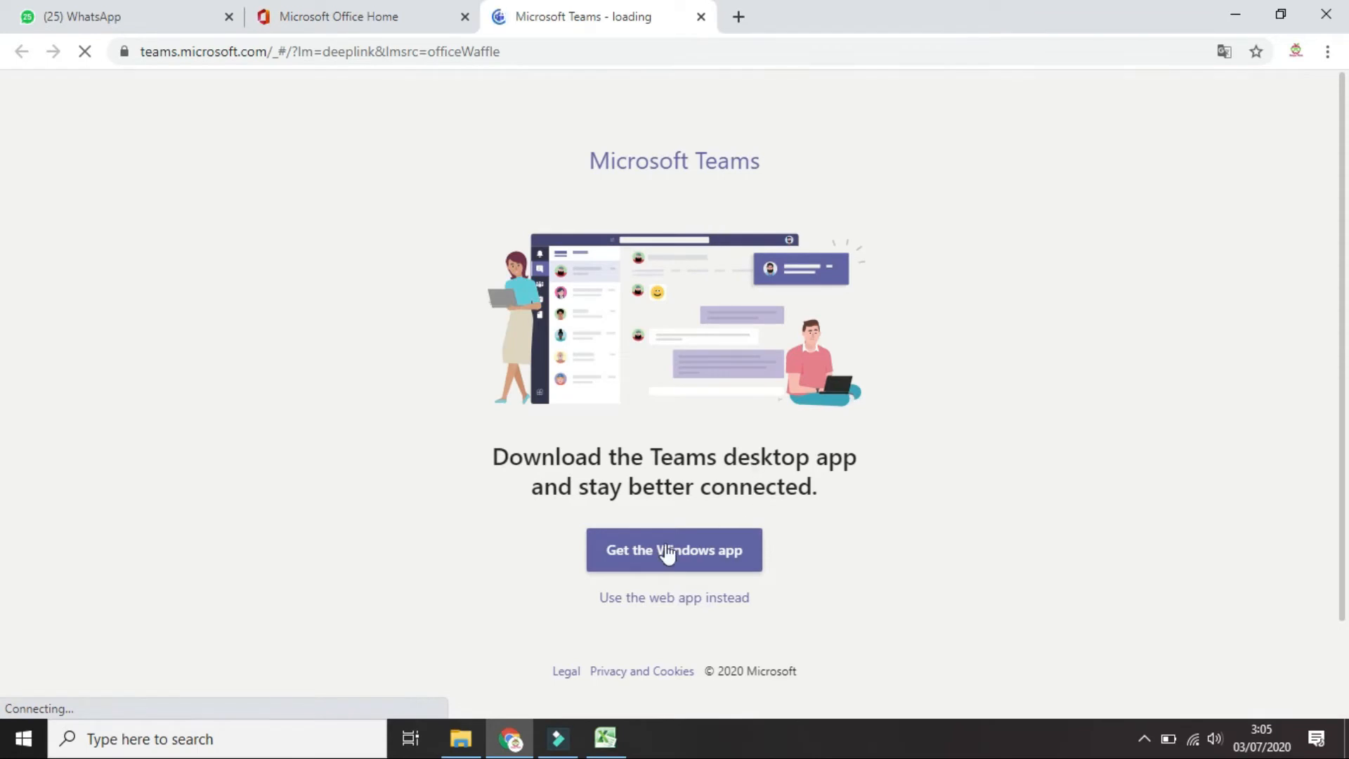
Continue in the Teams web app and start creating a new team from the Tim page
click(656, 601)
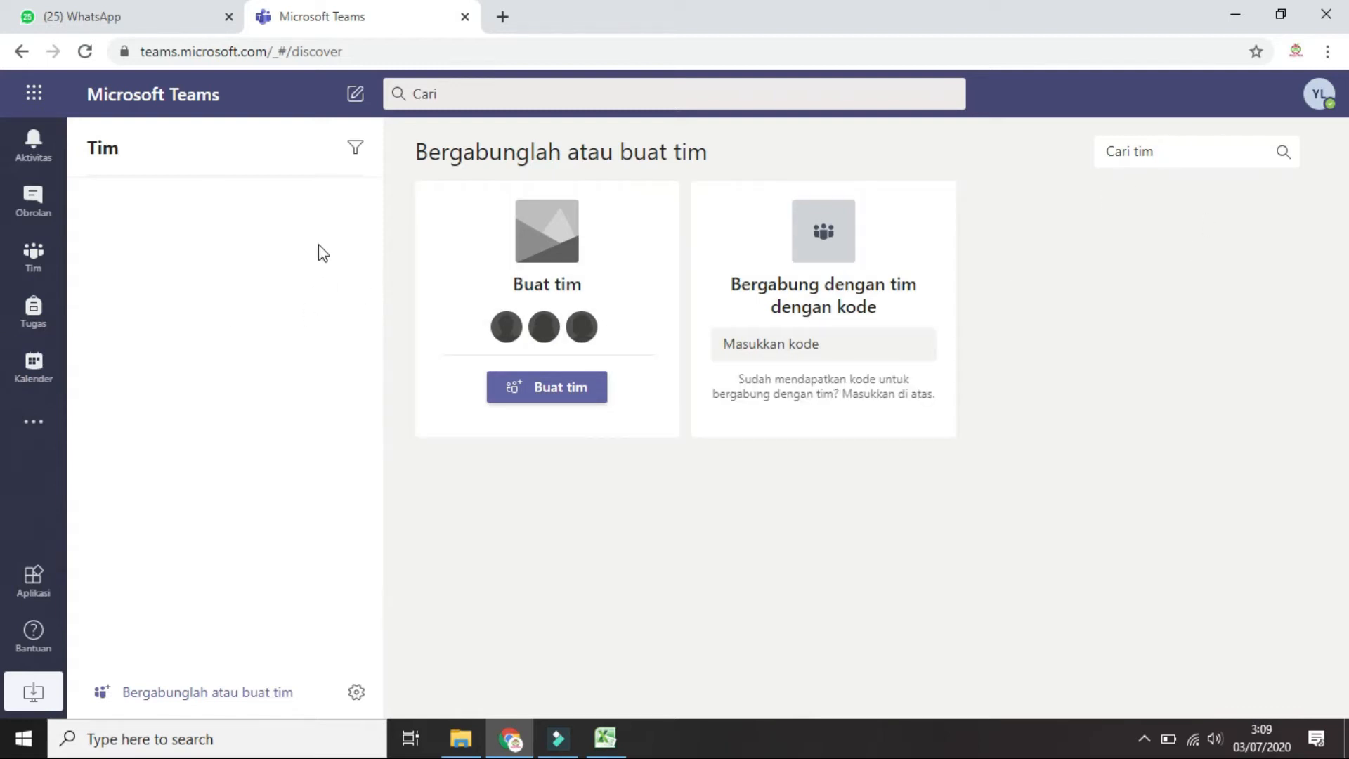
click(34, 201)
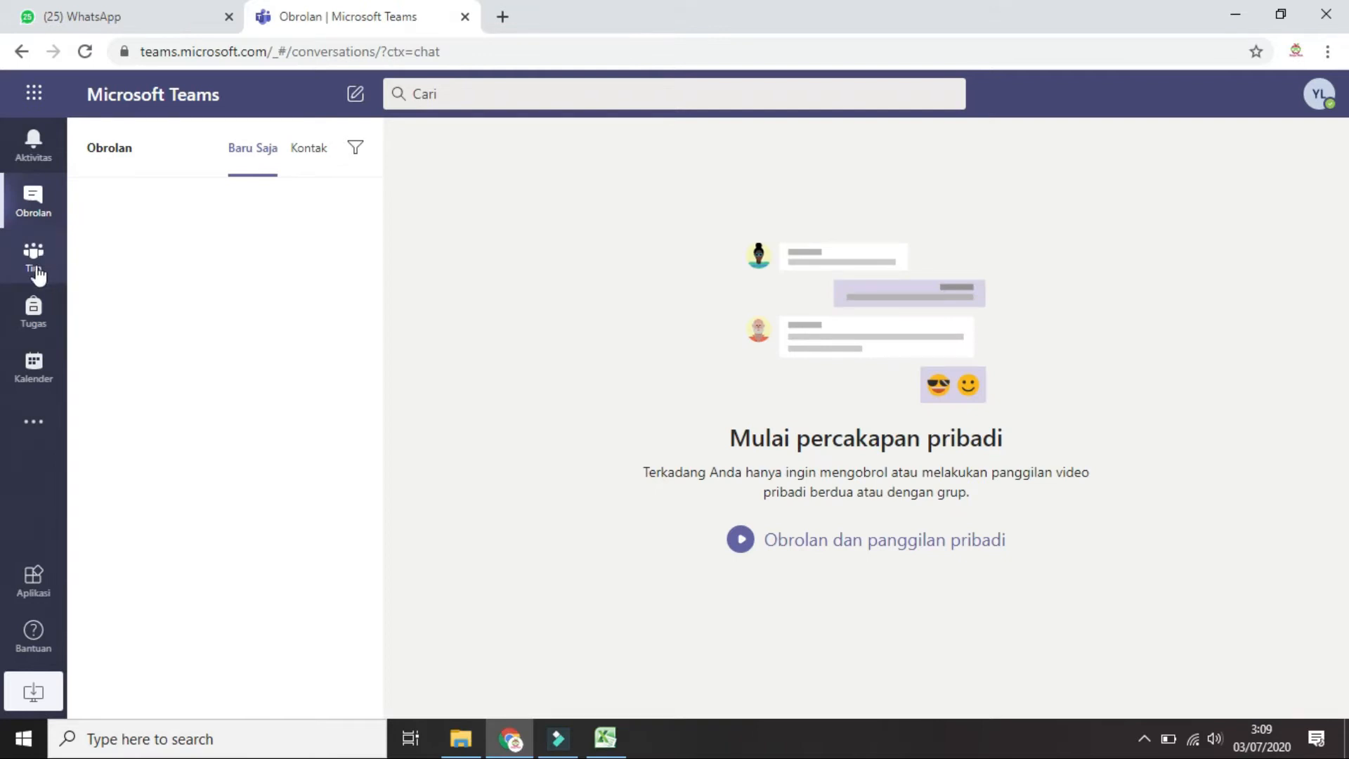
click(34, 273)
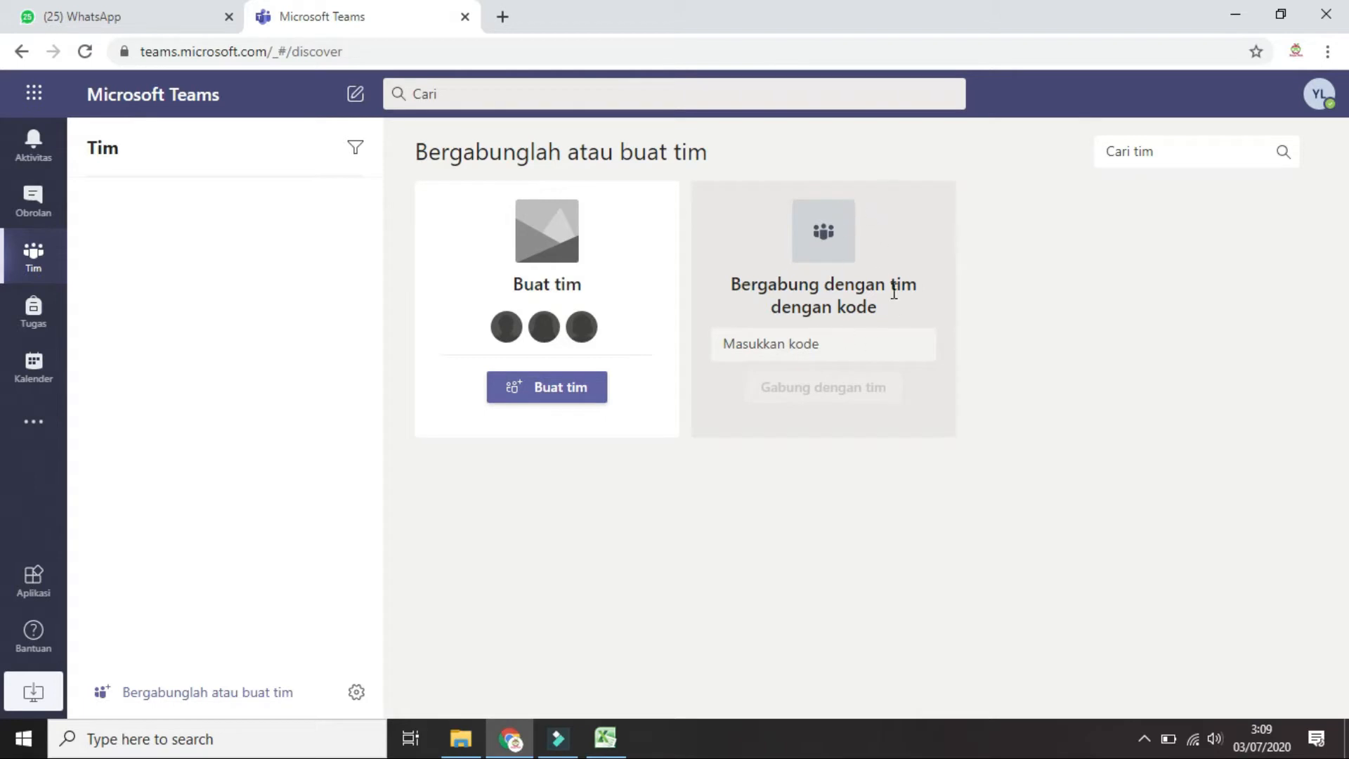
click(572, 397)
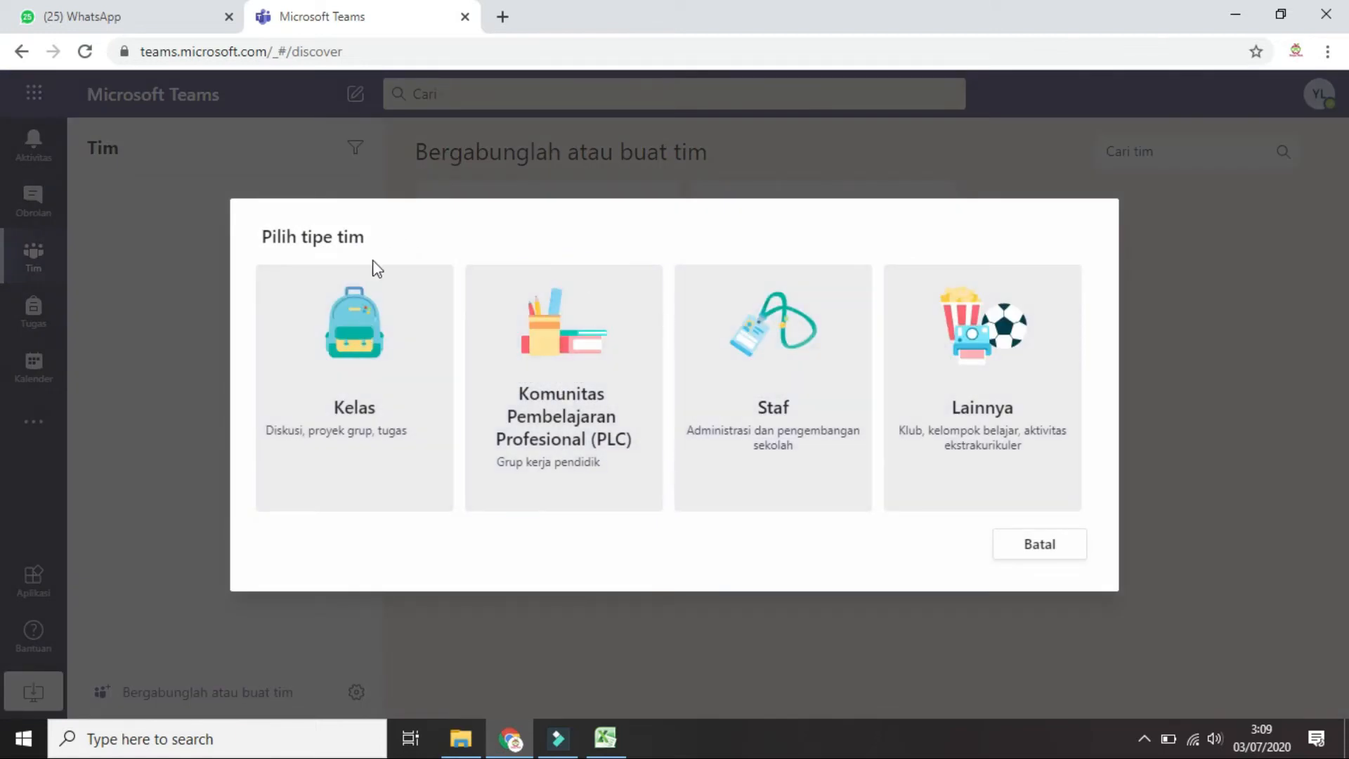
Create a Kelas-type team named 'Sejarah Indonesia X MIPA 1' with a class subject description
click(379, 329)
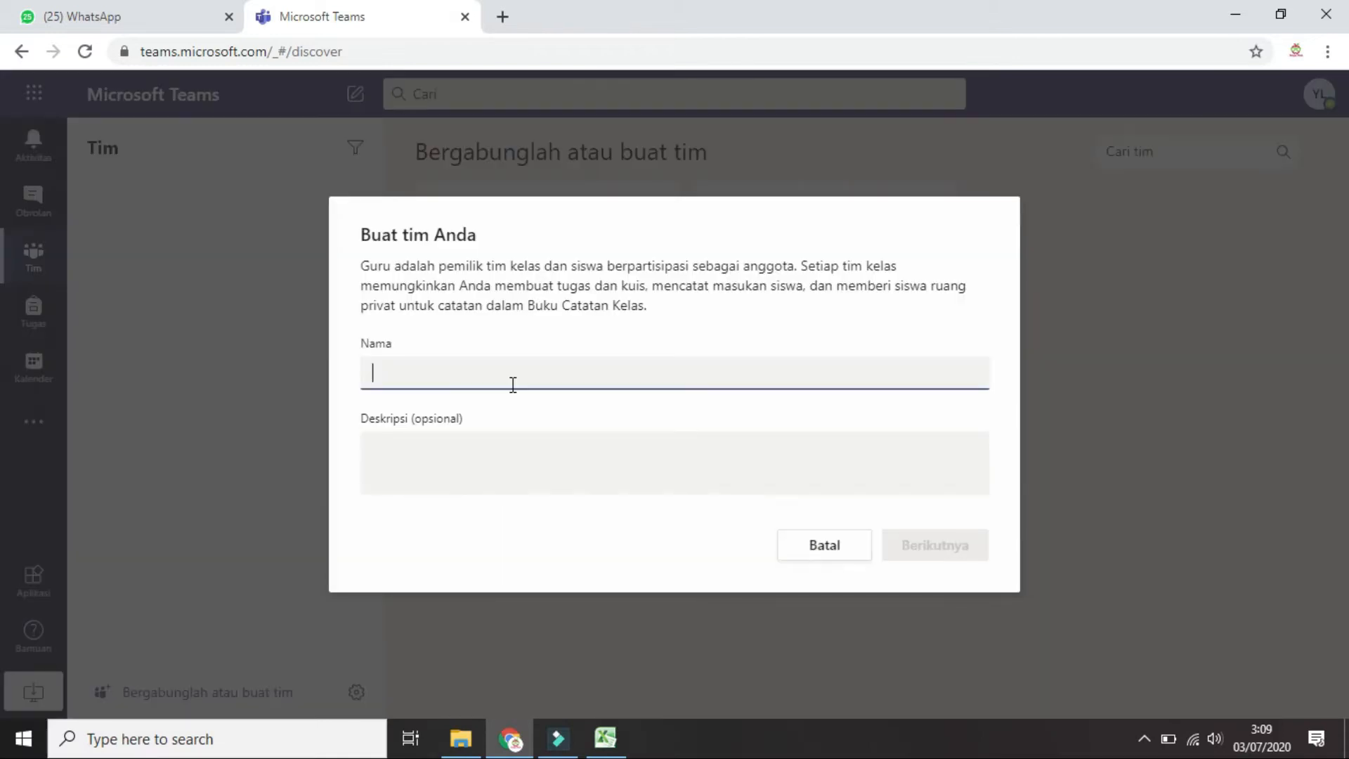
text(Kelas Sejarah Indonesia)
click(552, 458)
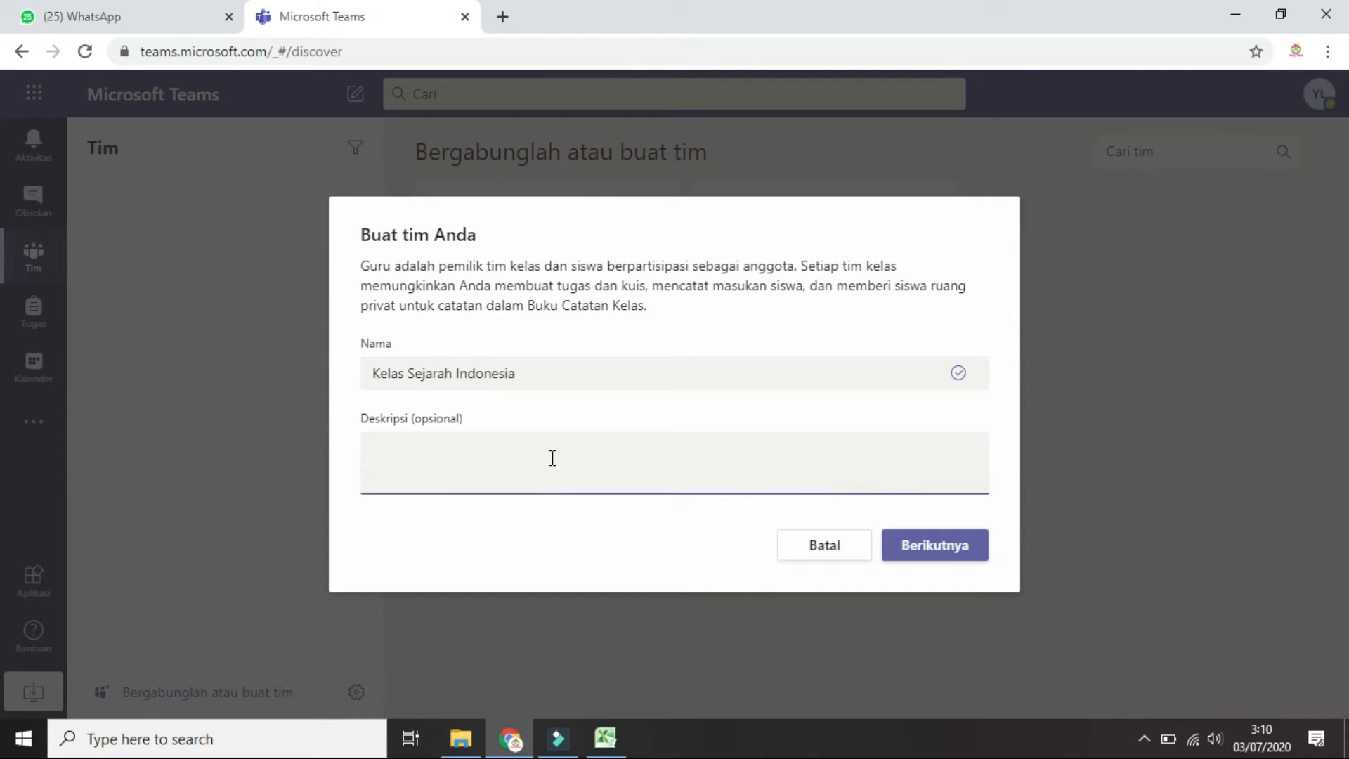
text(Kelas Sejarah Indonesia)
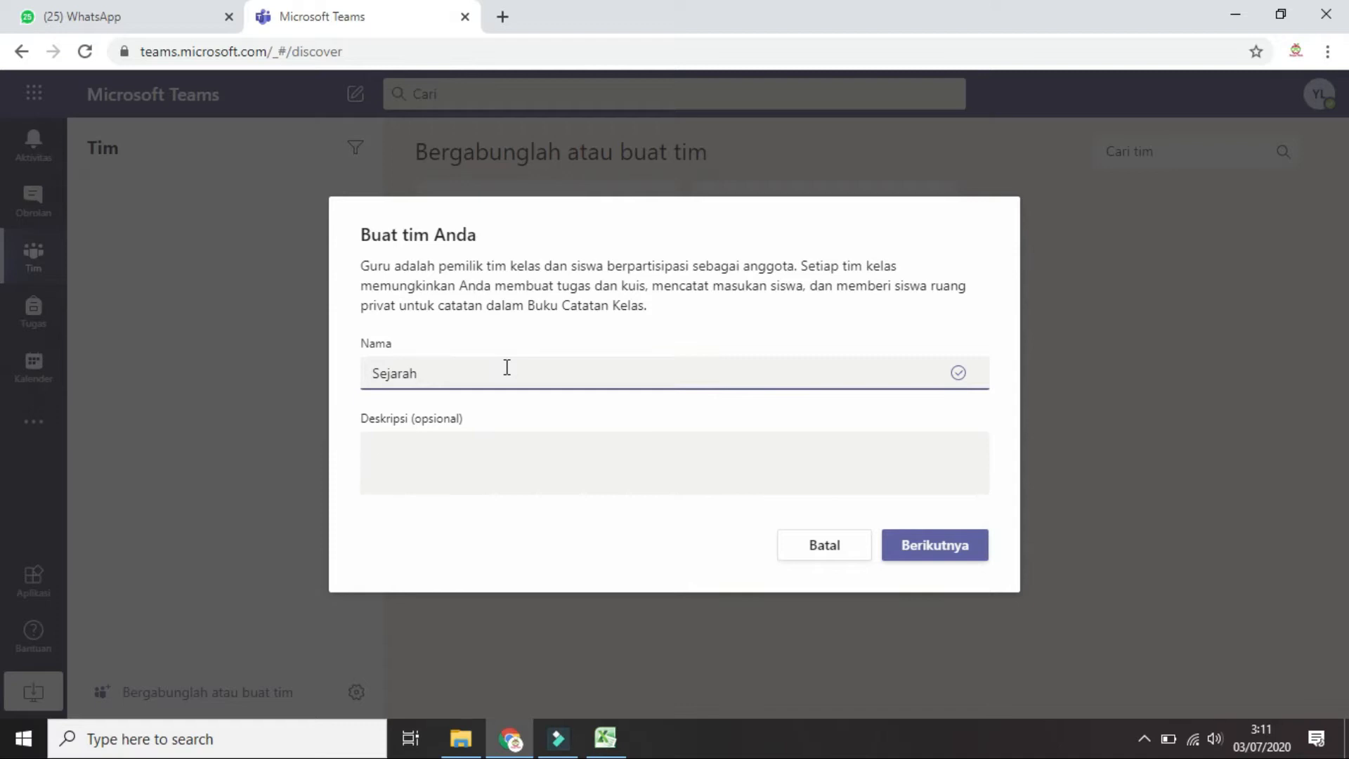
text(ndonesia X MIPA 1)
click(530, 465)
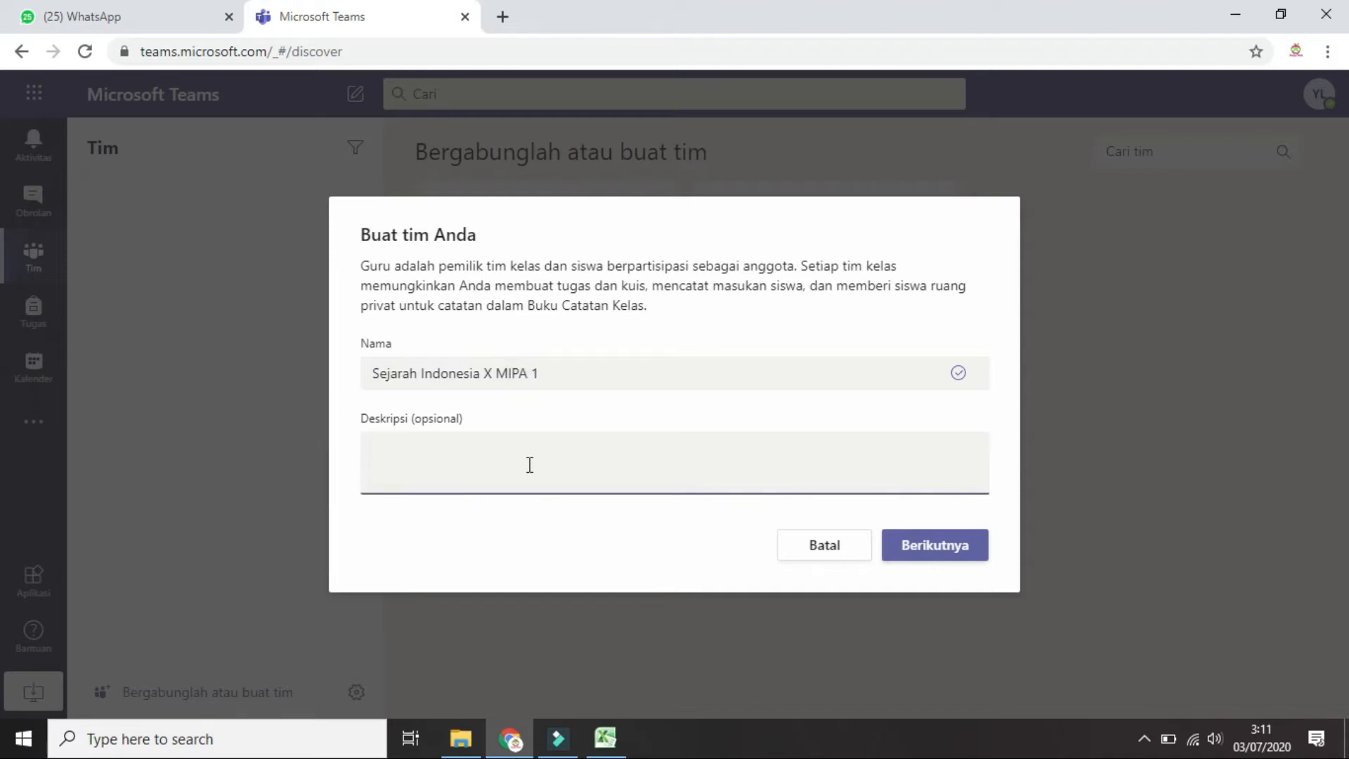
text(Kelas untuk mata pe)
text(l)
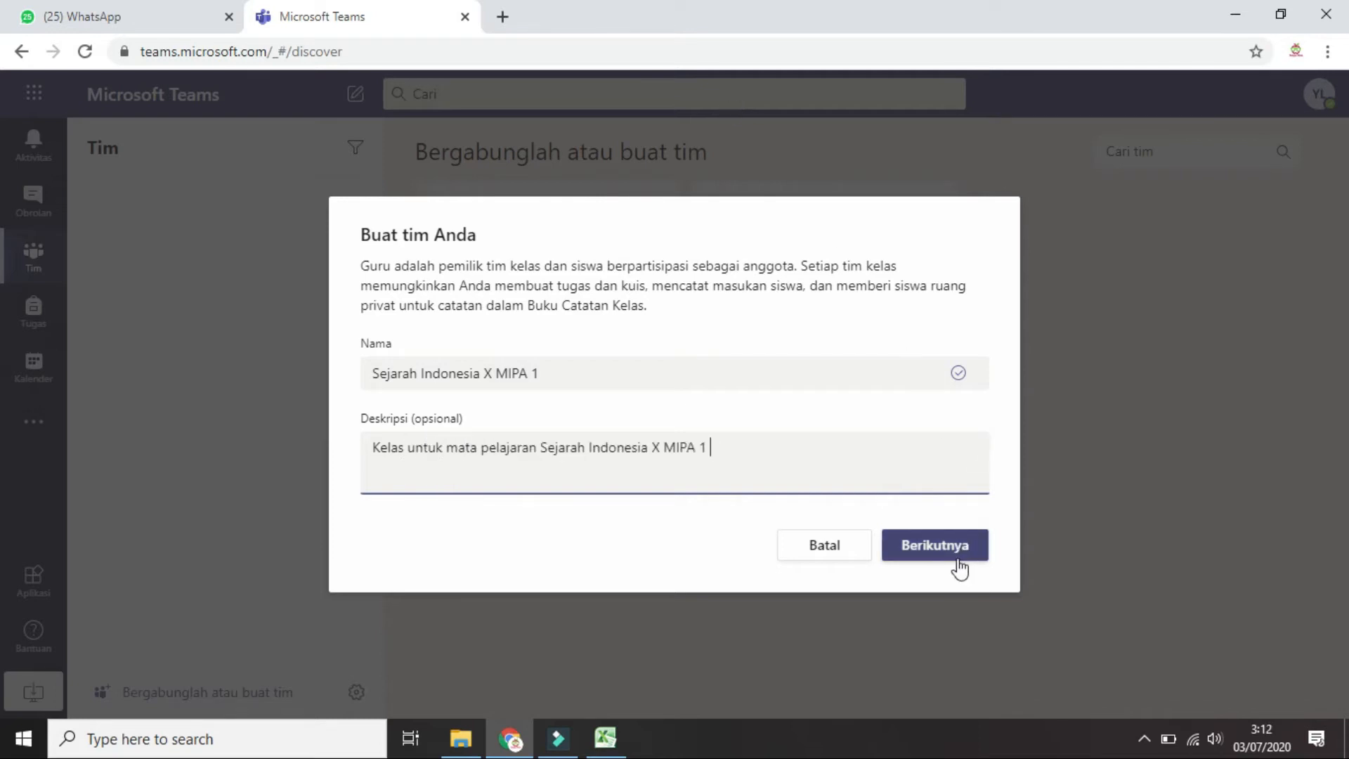
click(952, 551)
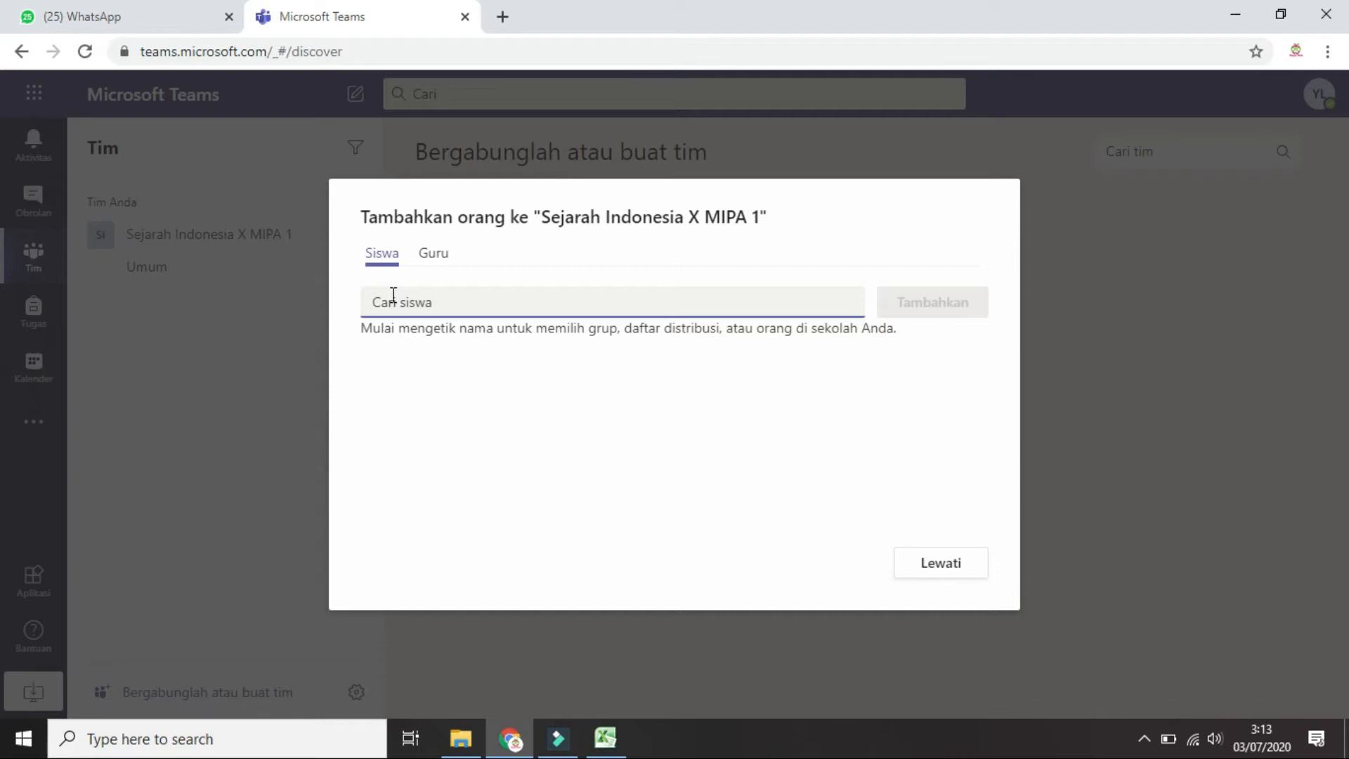
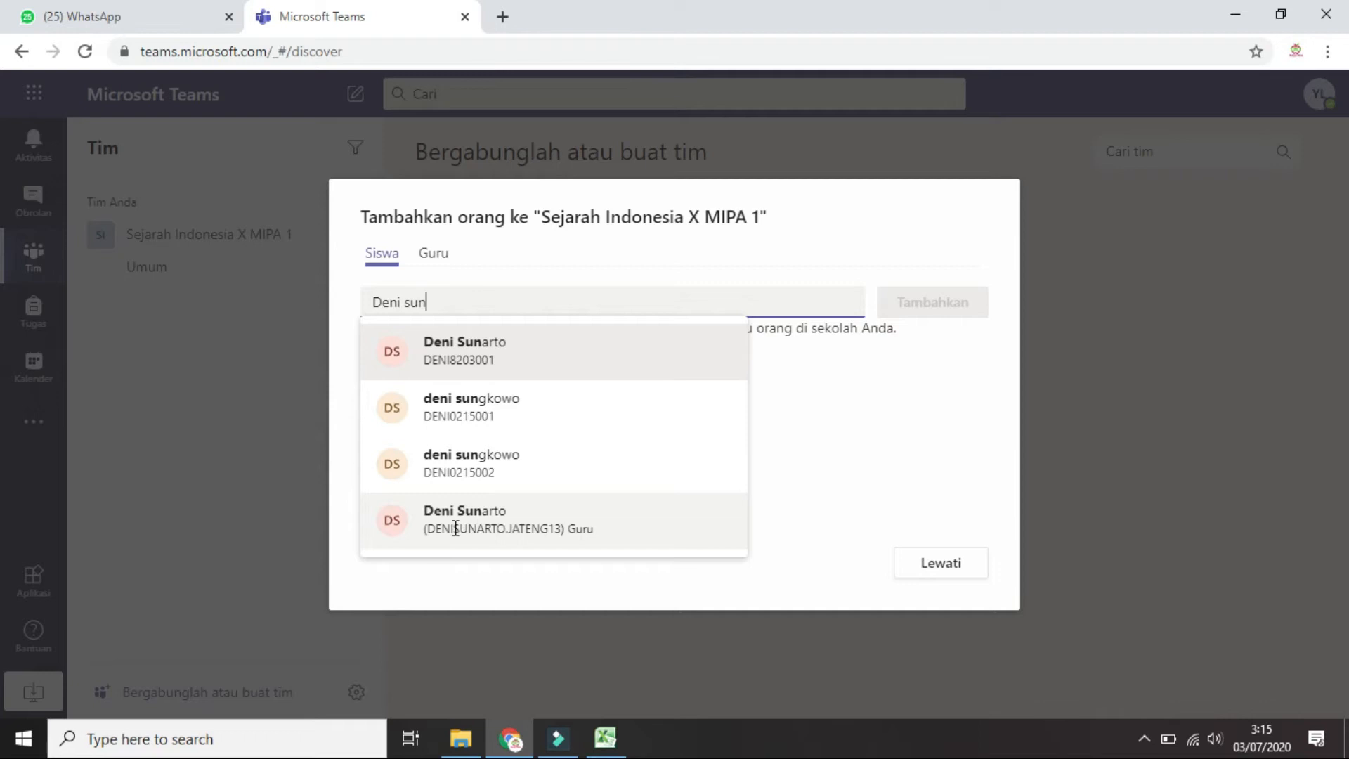
Search for and add two students to the class, check the Guru tab, and close the dialog
click(455, 528)
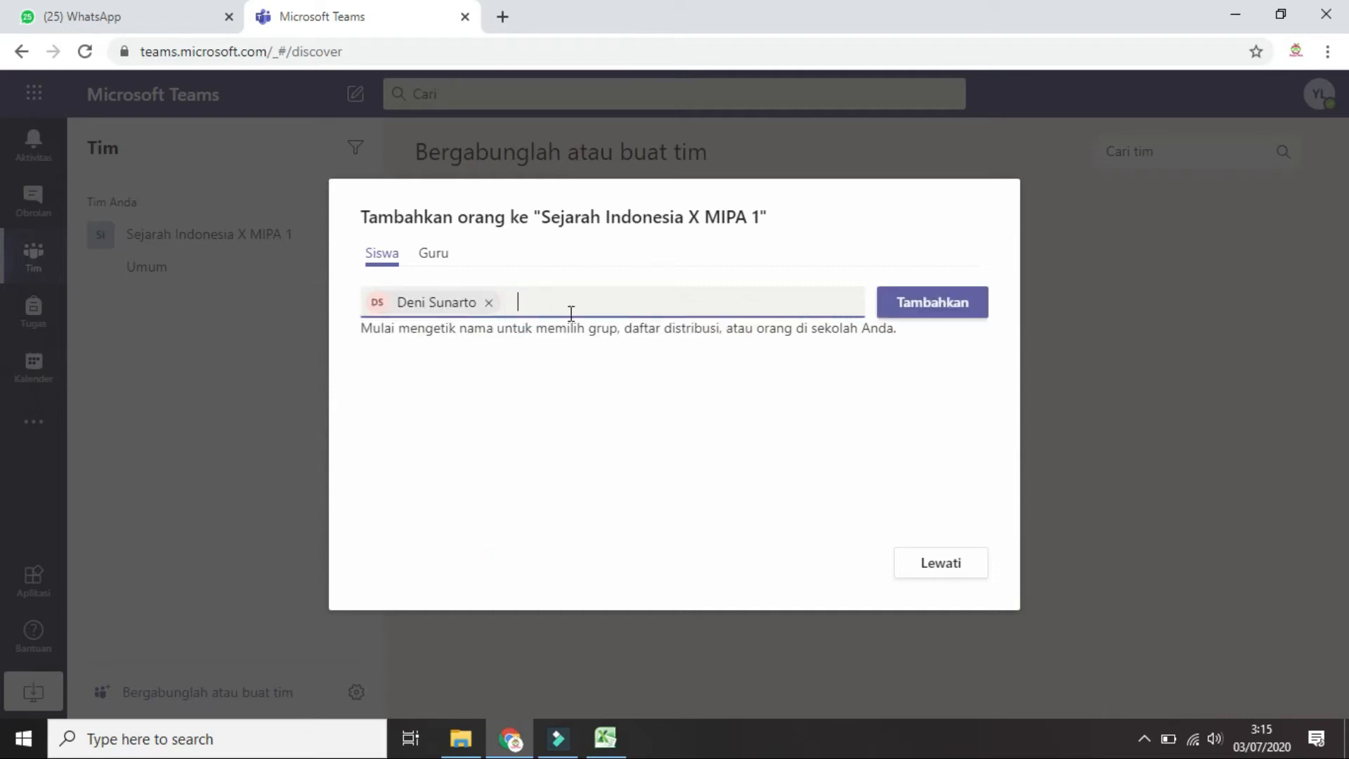
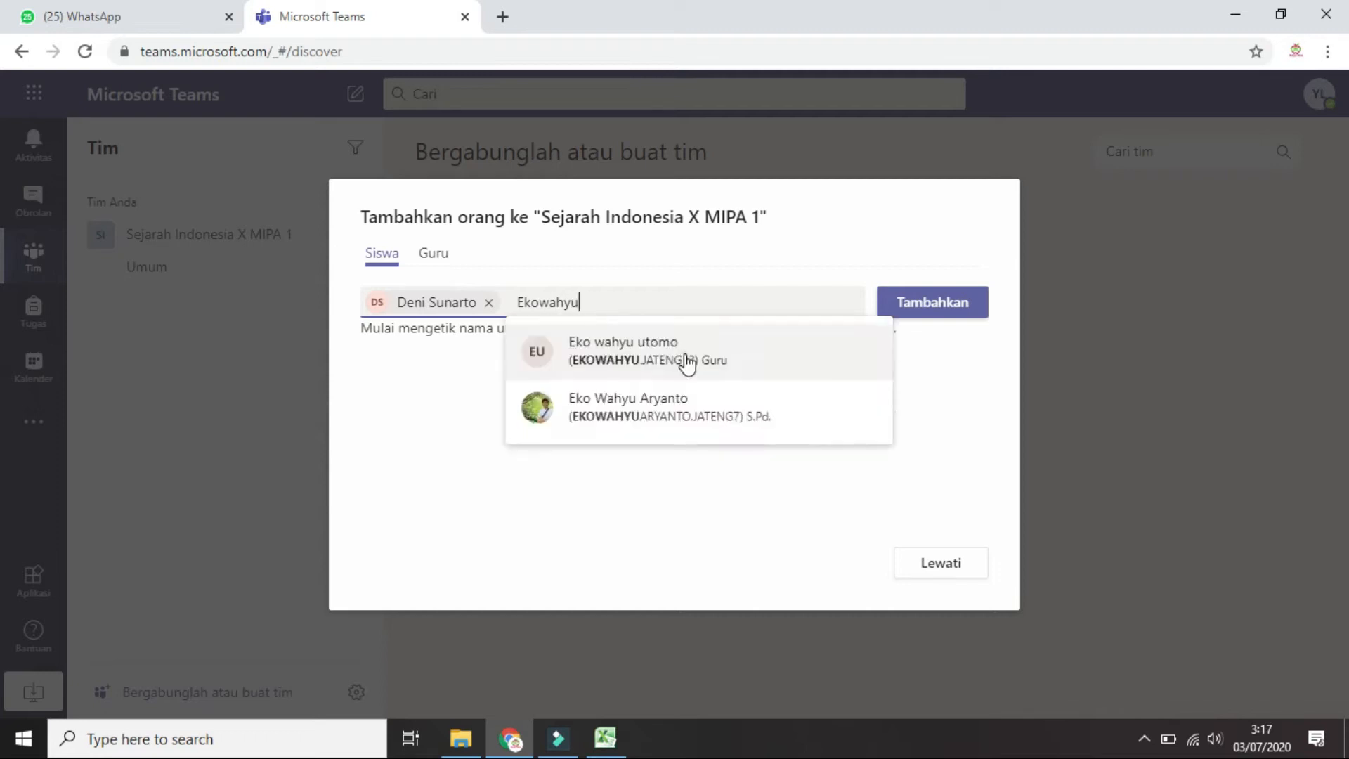
click(687, 357)
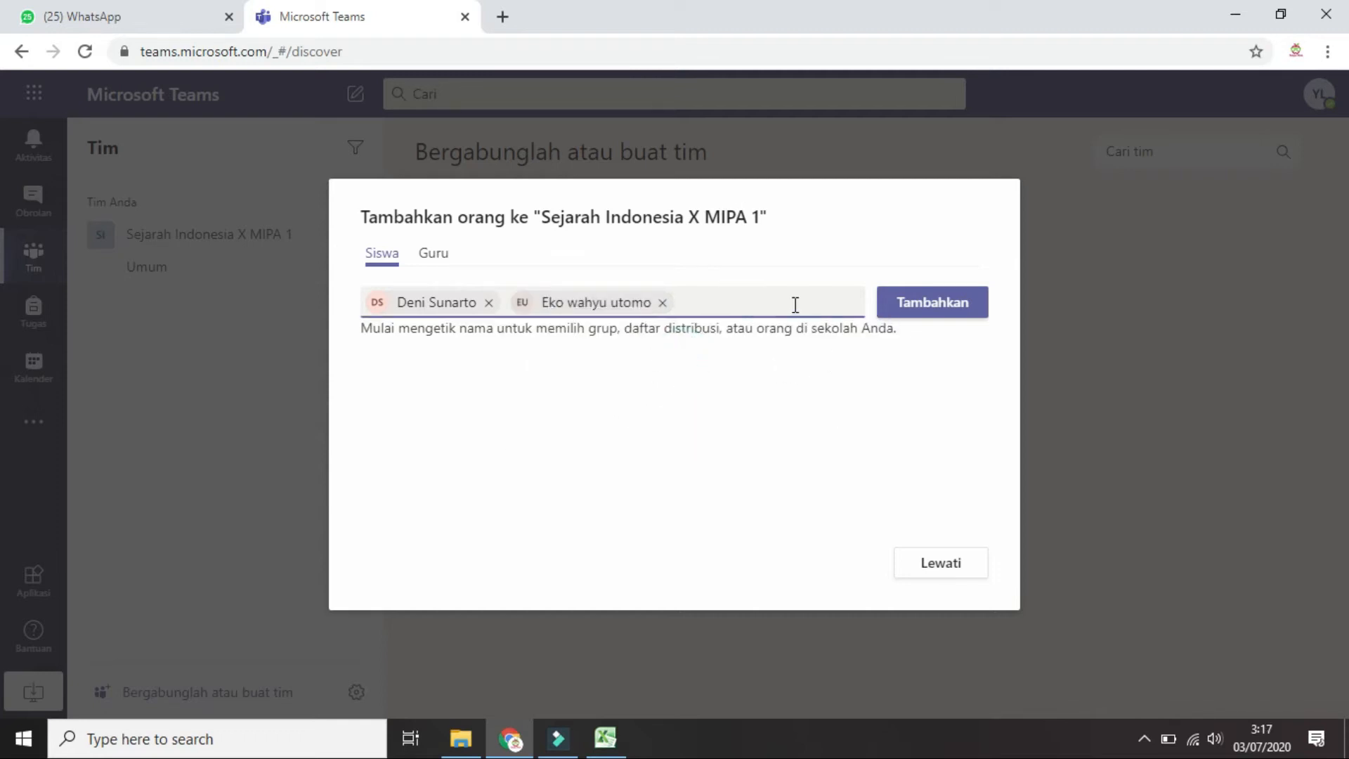
click(923, 310)
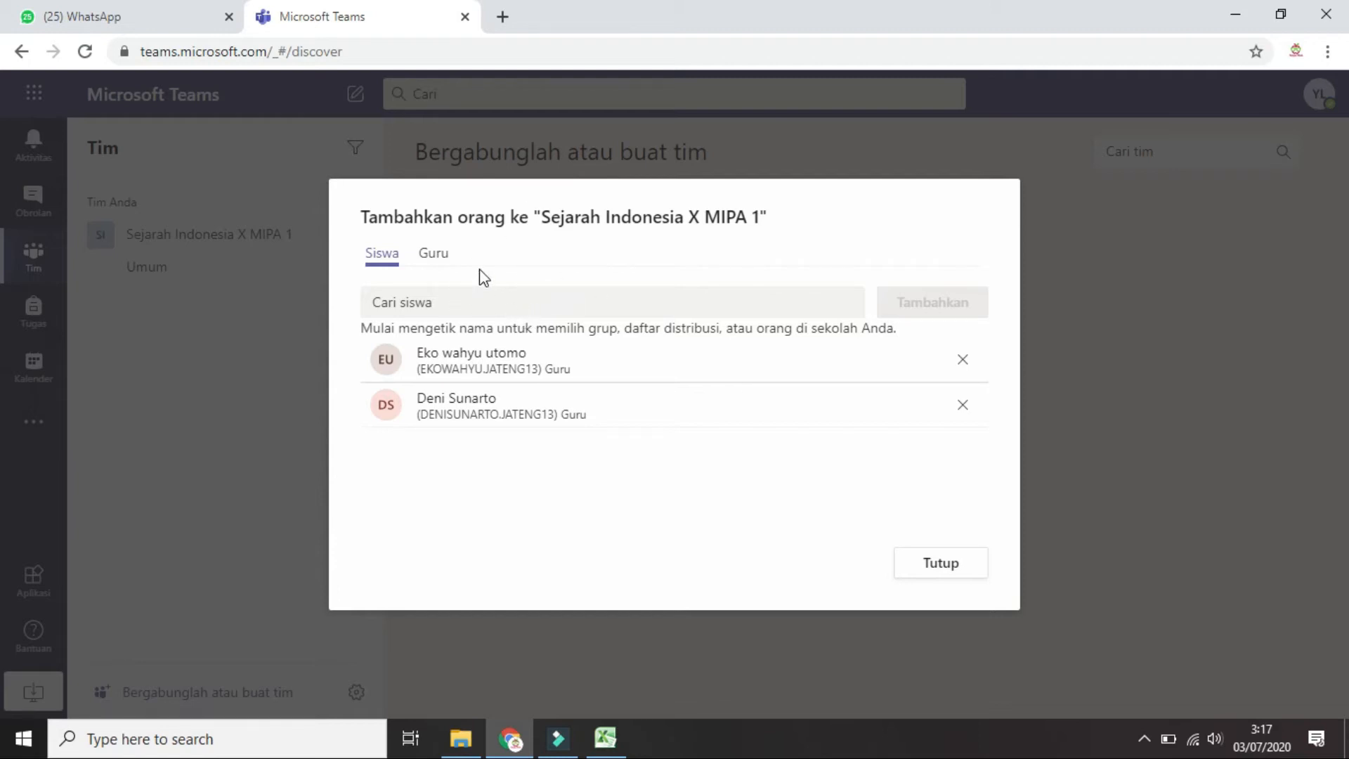
click(432, 262)
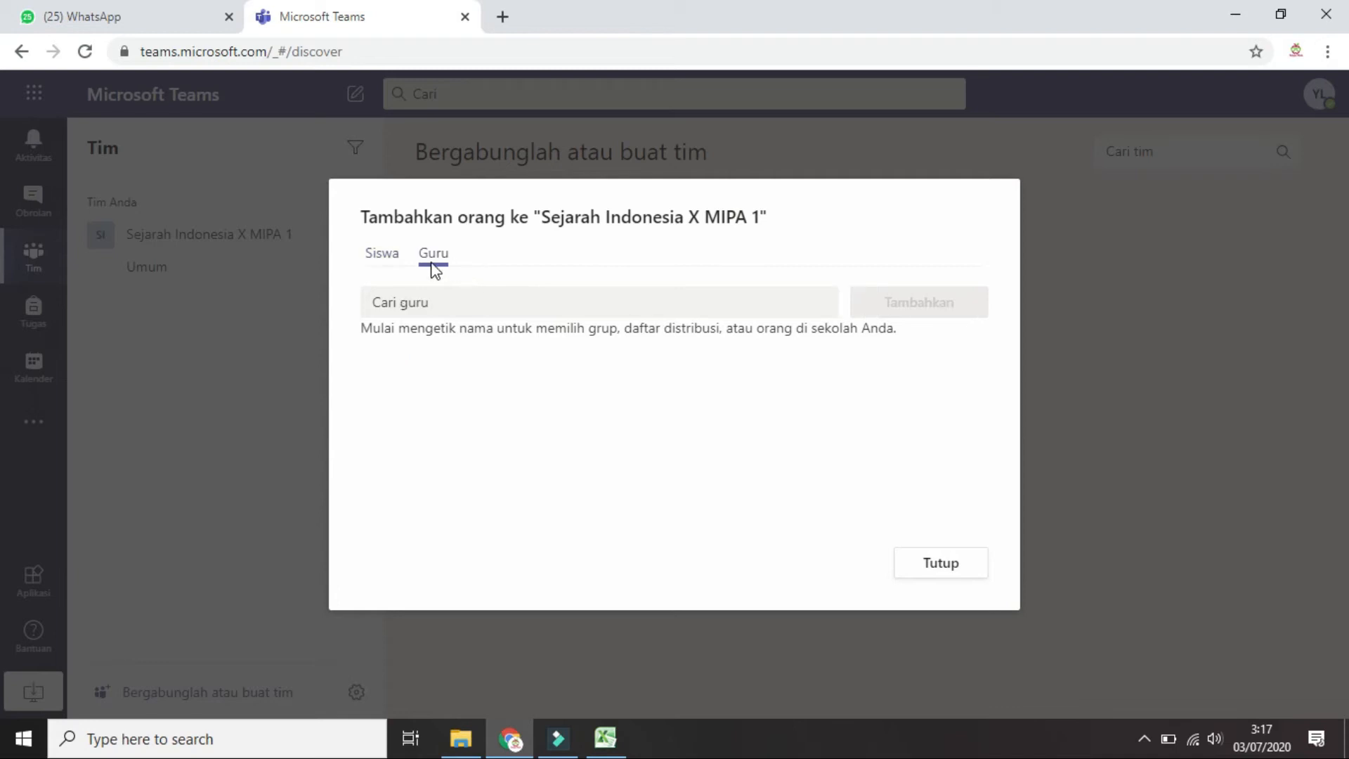
click(391, 257)
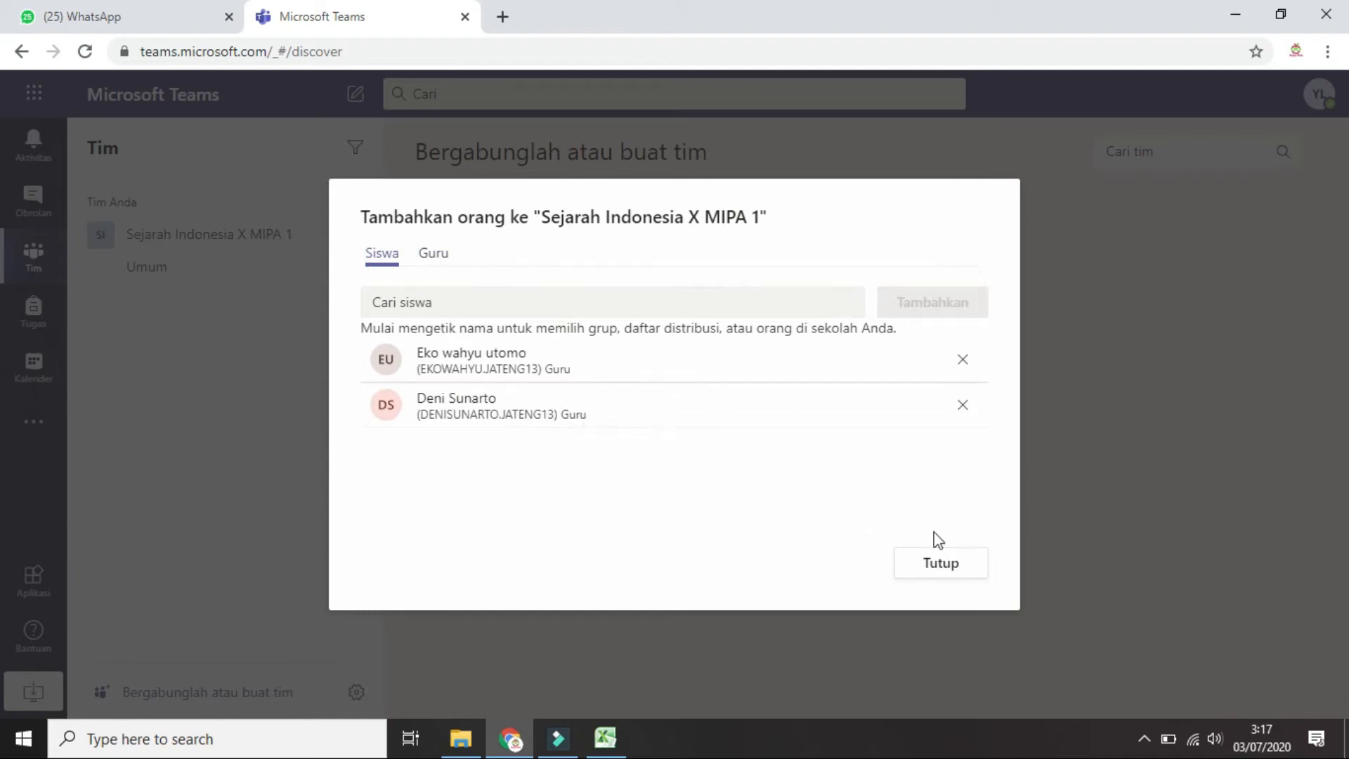
click(960, 572)
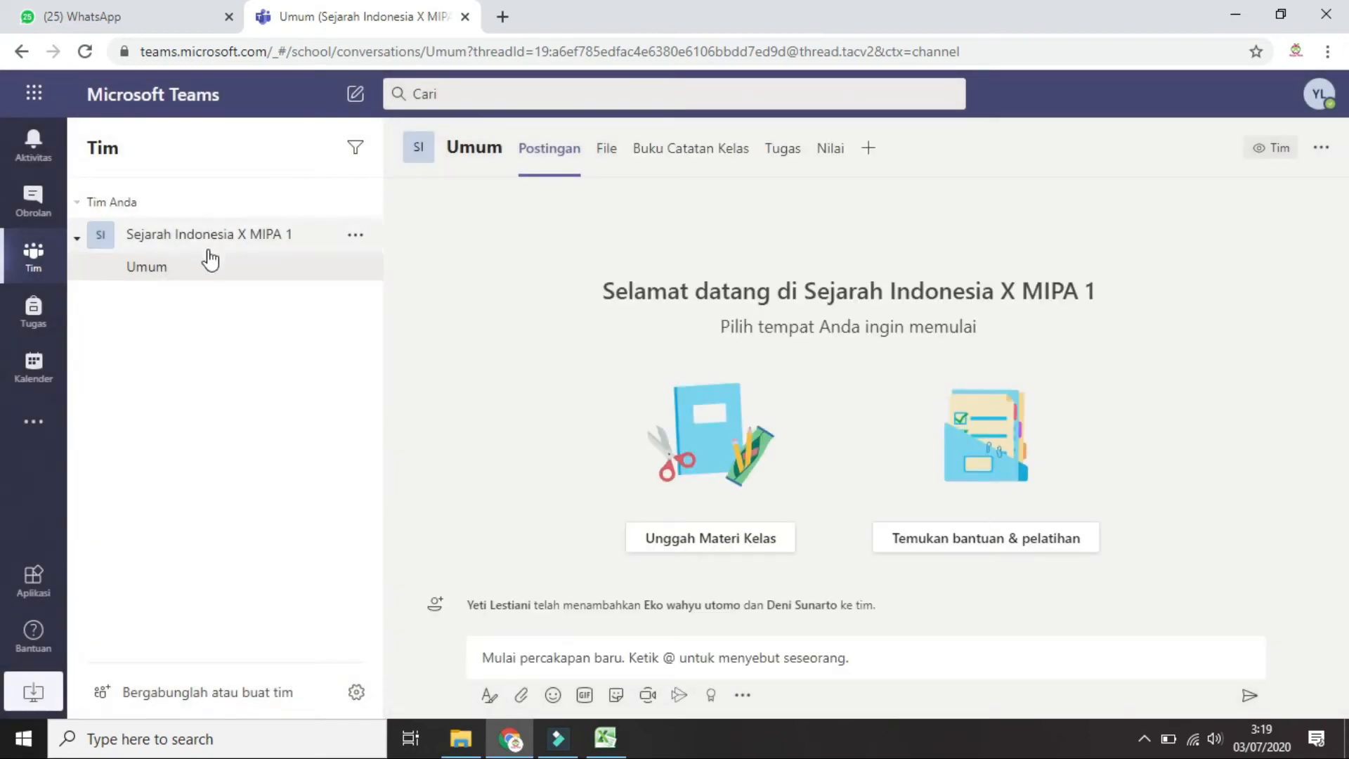
Choose Kelola tim from the class team's options menu
click(356, 237)
click(327, 297)
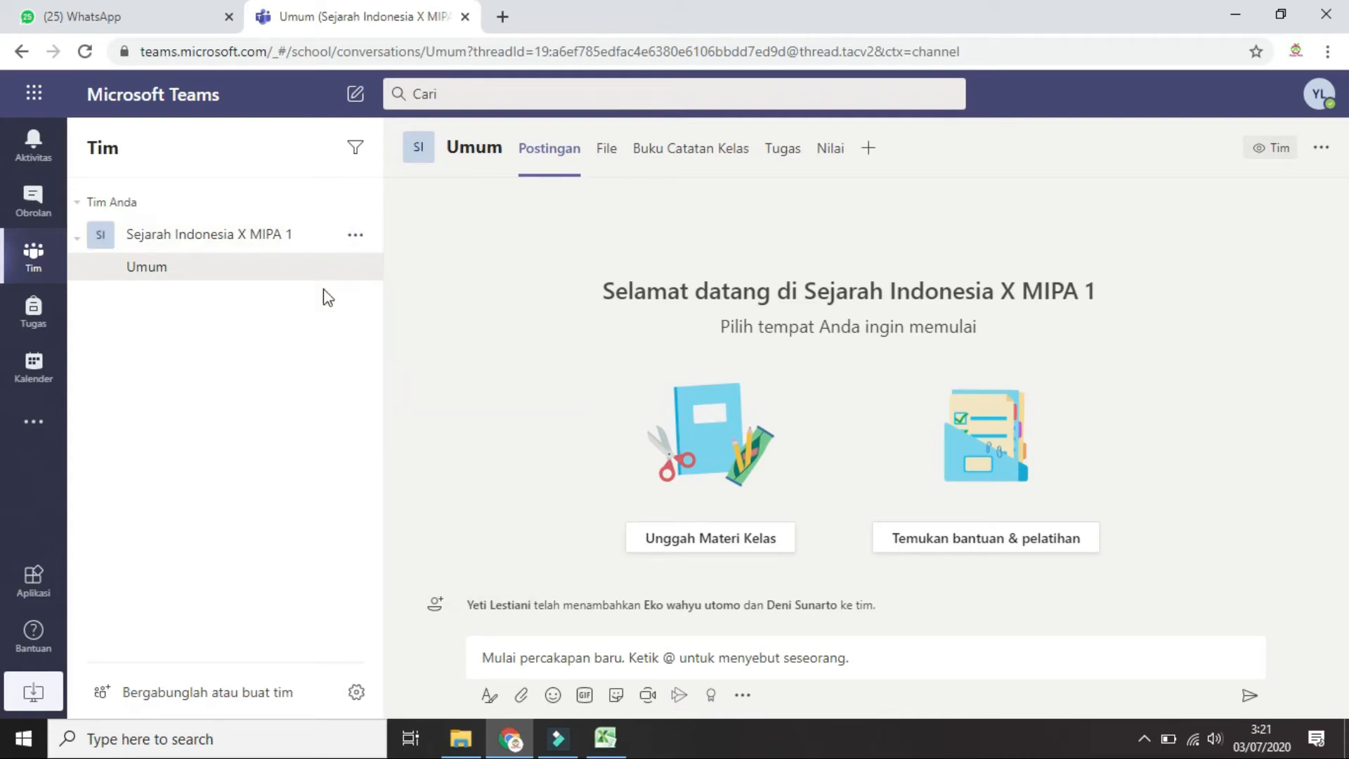
click(356, 238)
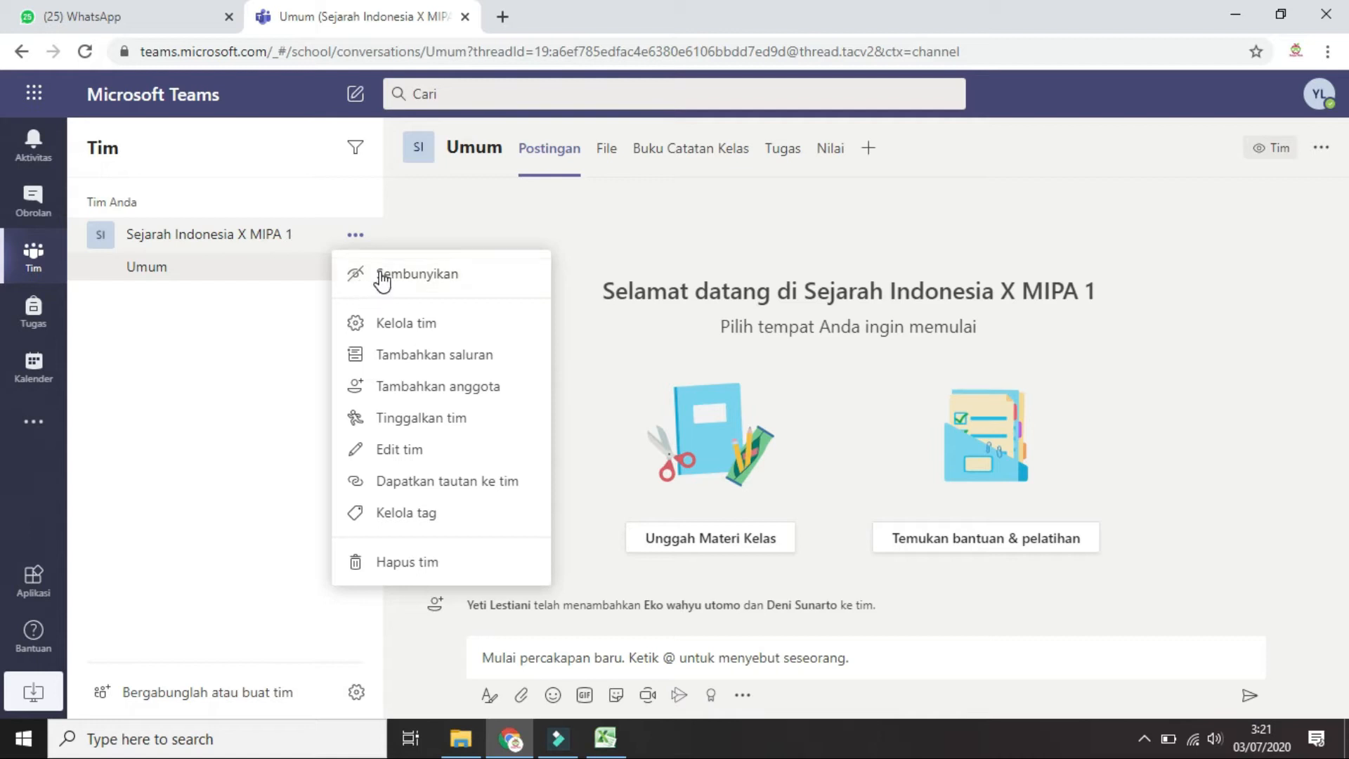
click(408, 325)
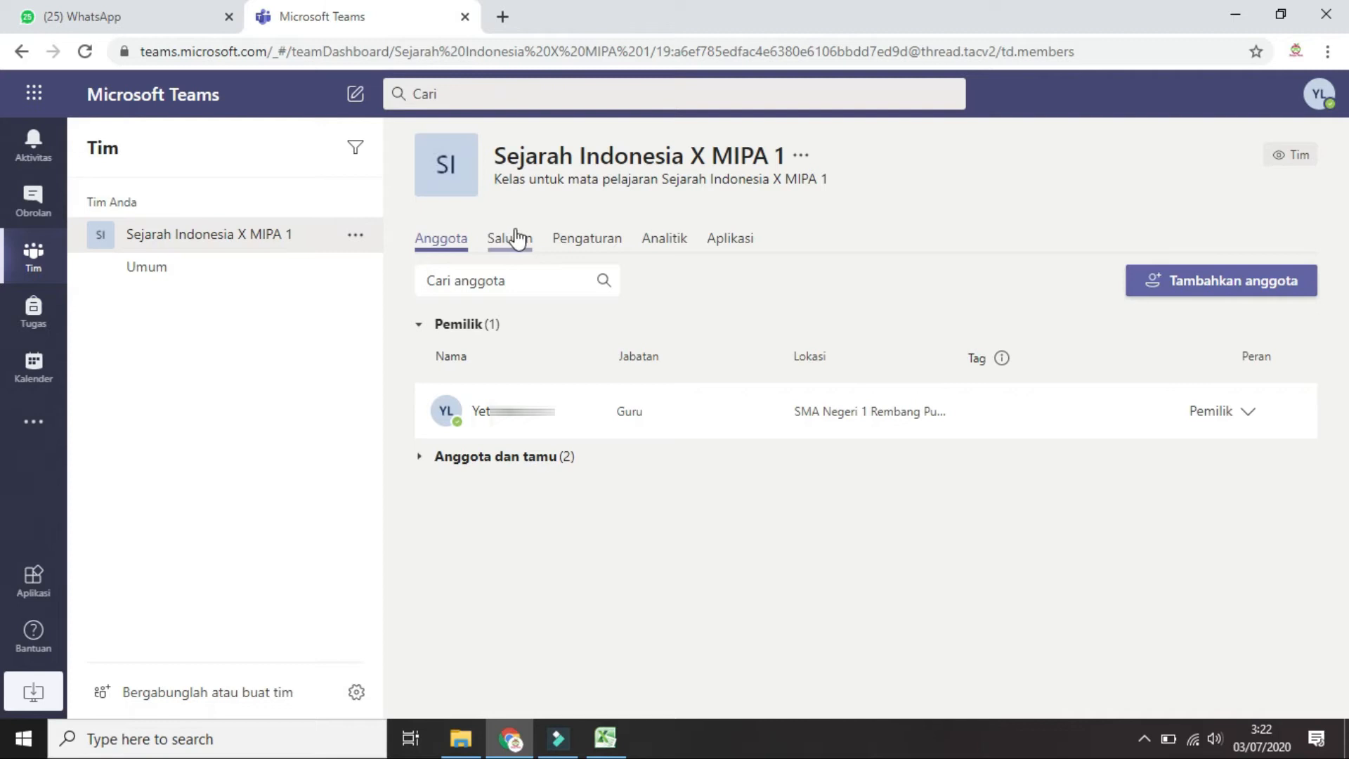
Review the Anggota dan tamu list and Saluran tab, then switch to Pengaturan
click(460, 460)
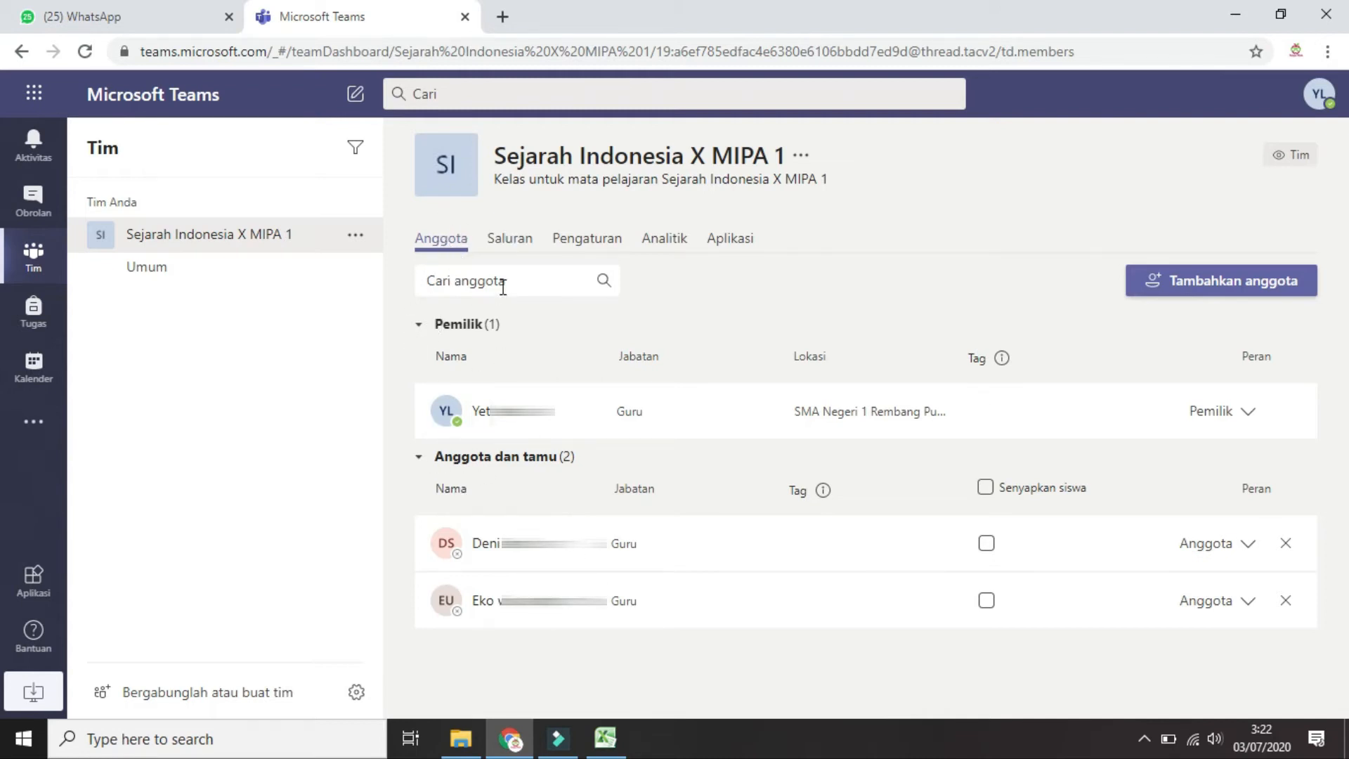
click(519, 244)
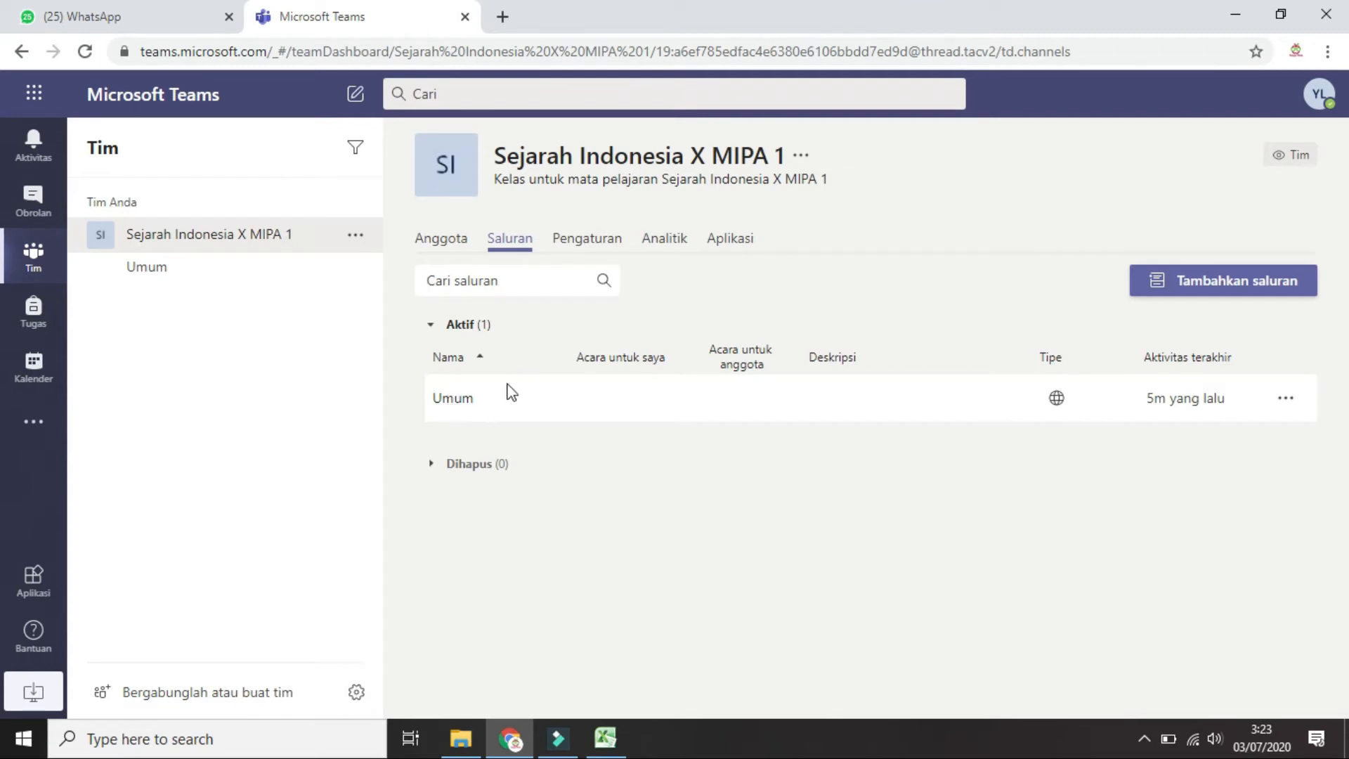
click(604, 246)
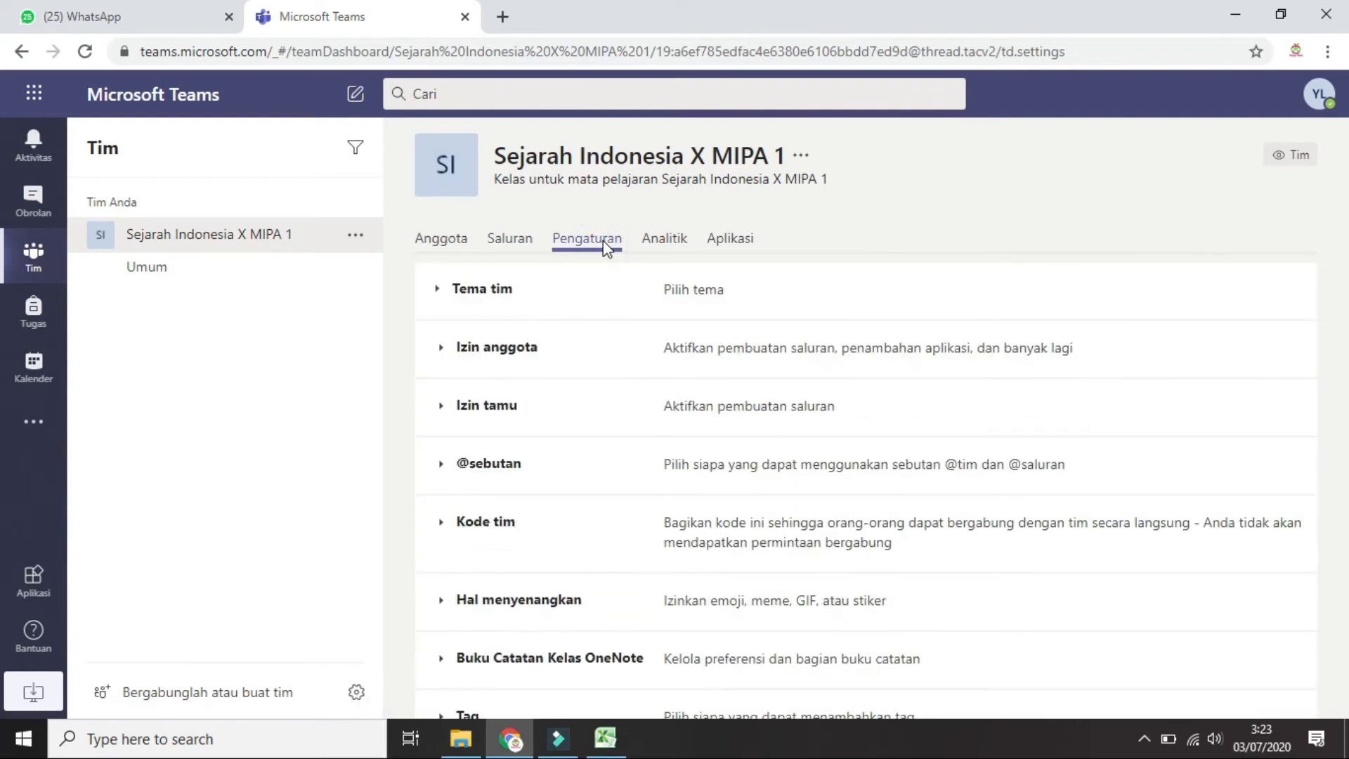
scroll(615, 301, down, 1)
Change the class avatar to the open-book image under Tema tim and save with Perbarui
scroll(614, 299, up, 1)
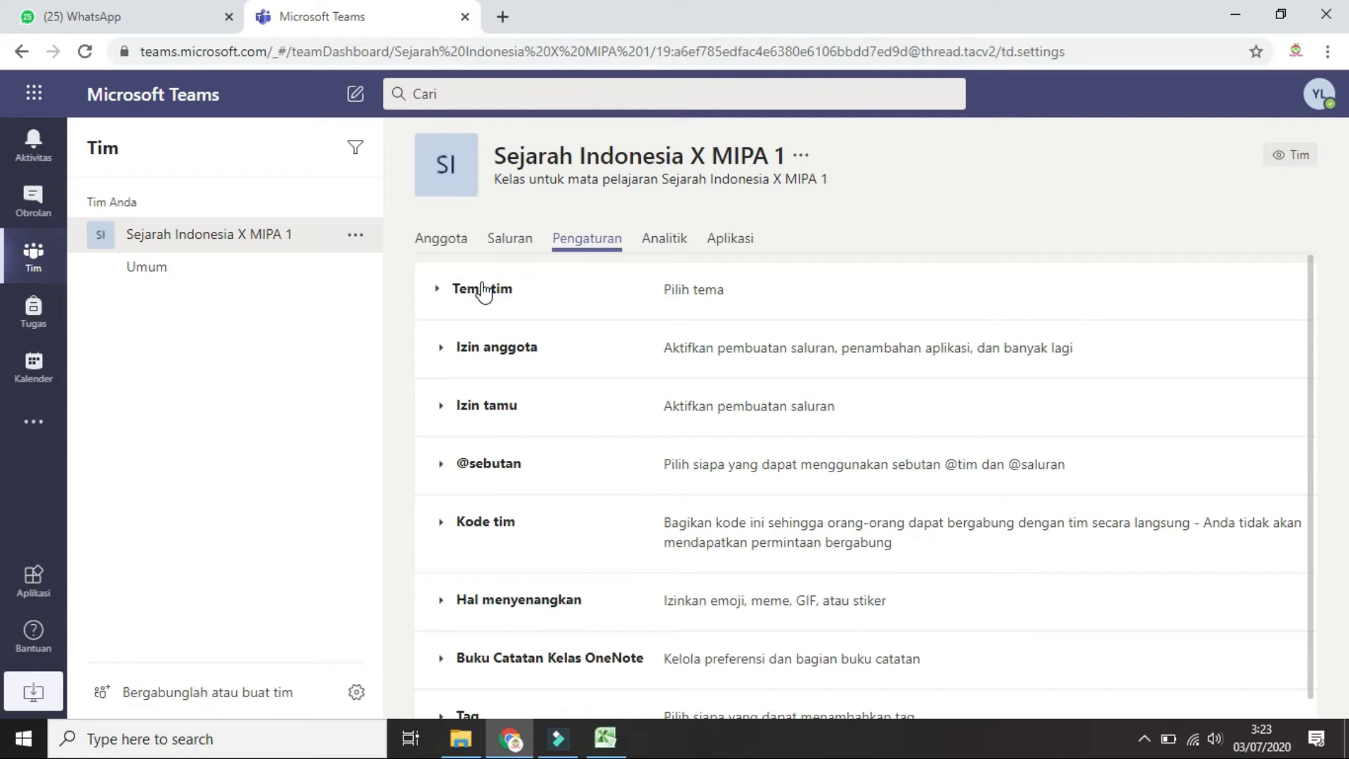
click(439, 289)
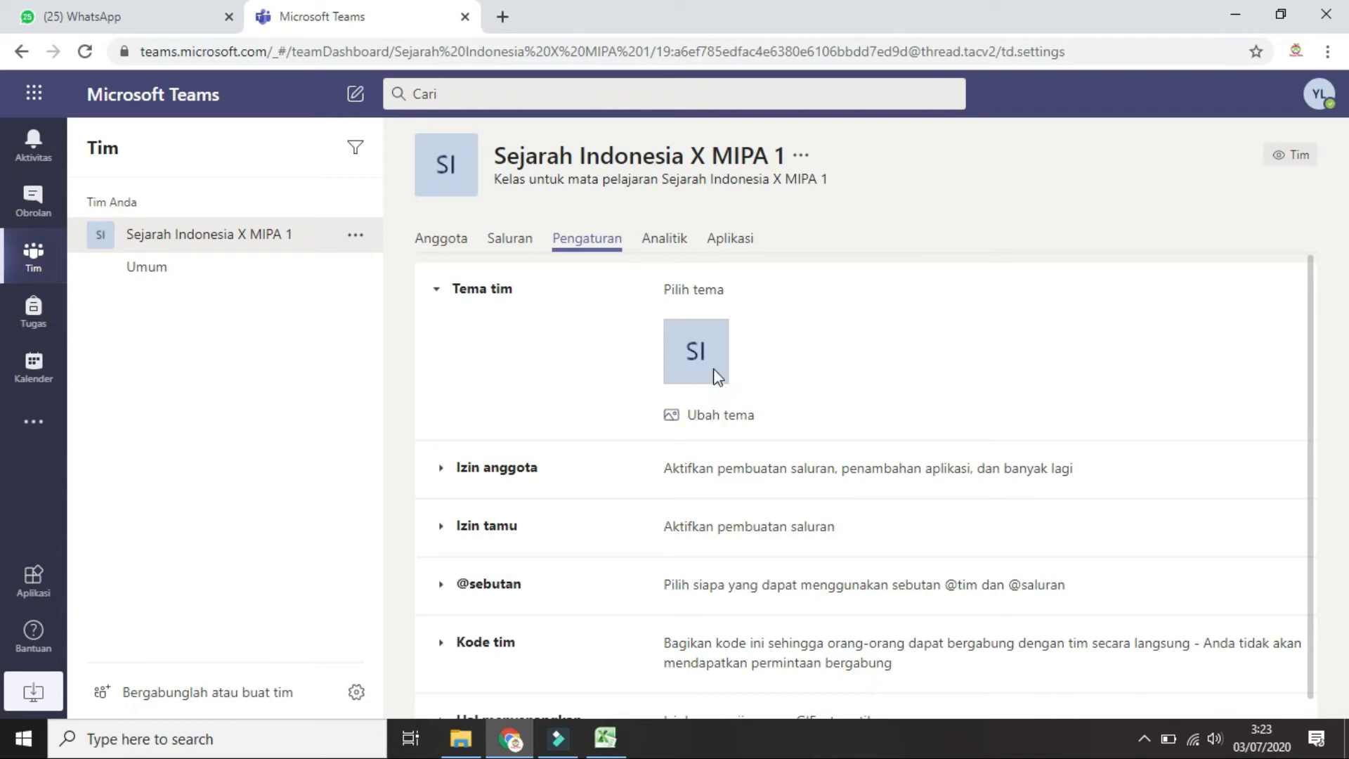
click(715, 417)
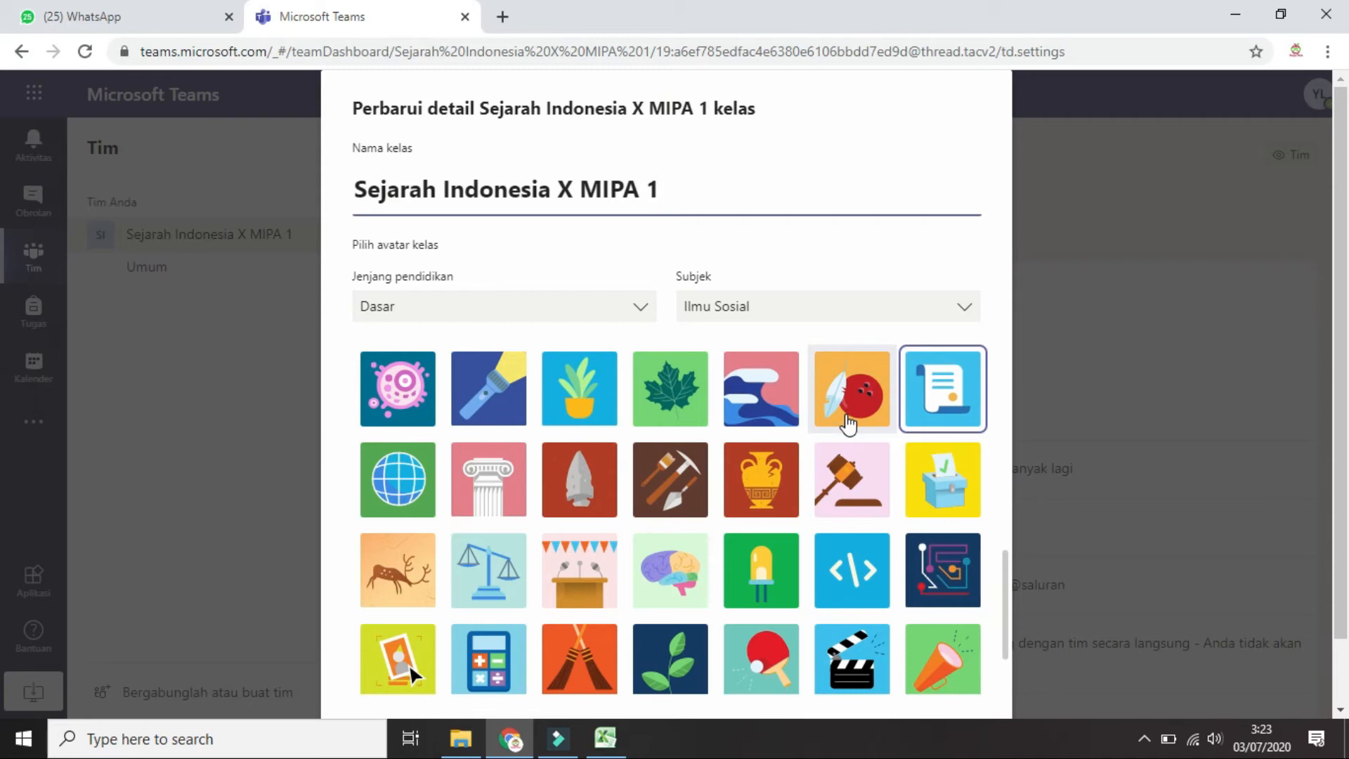
scroll(582, 372, up, 5)
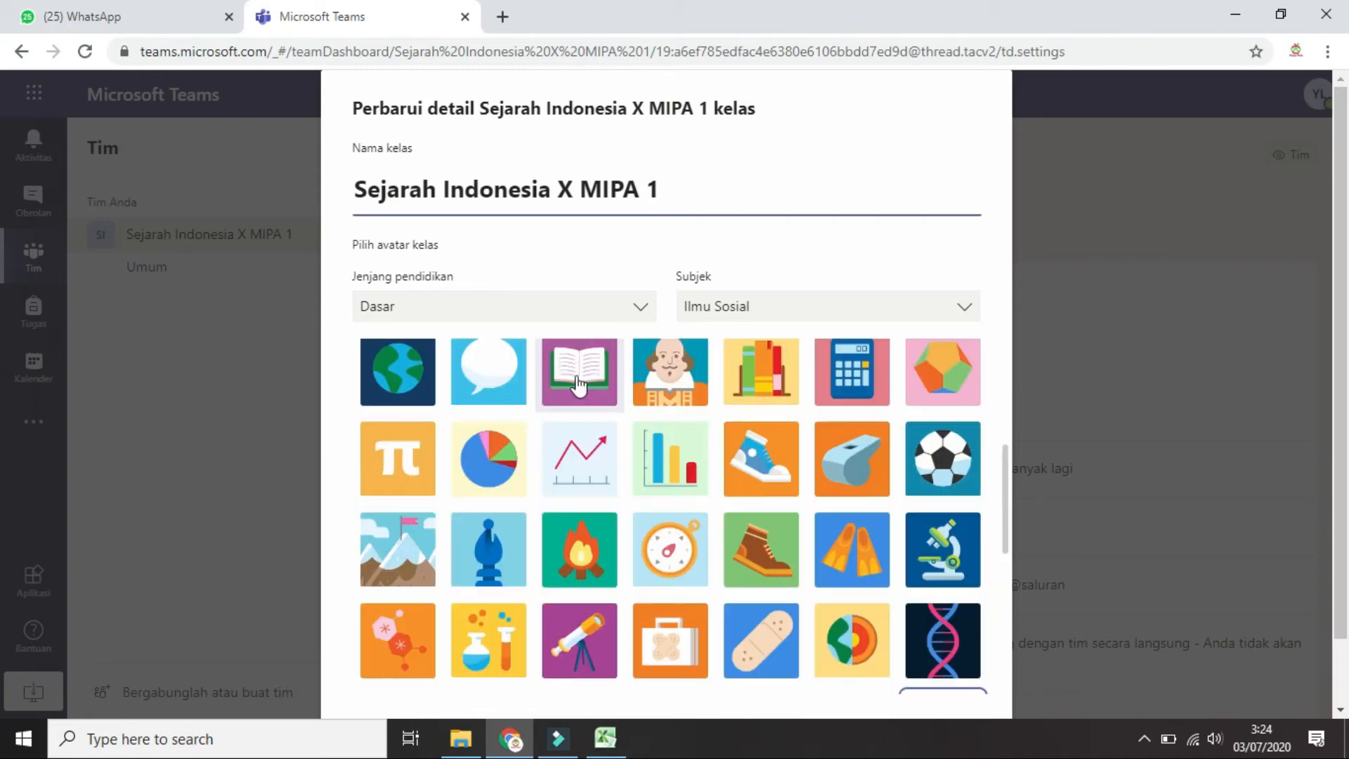
click(577, 384)
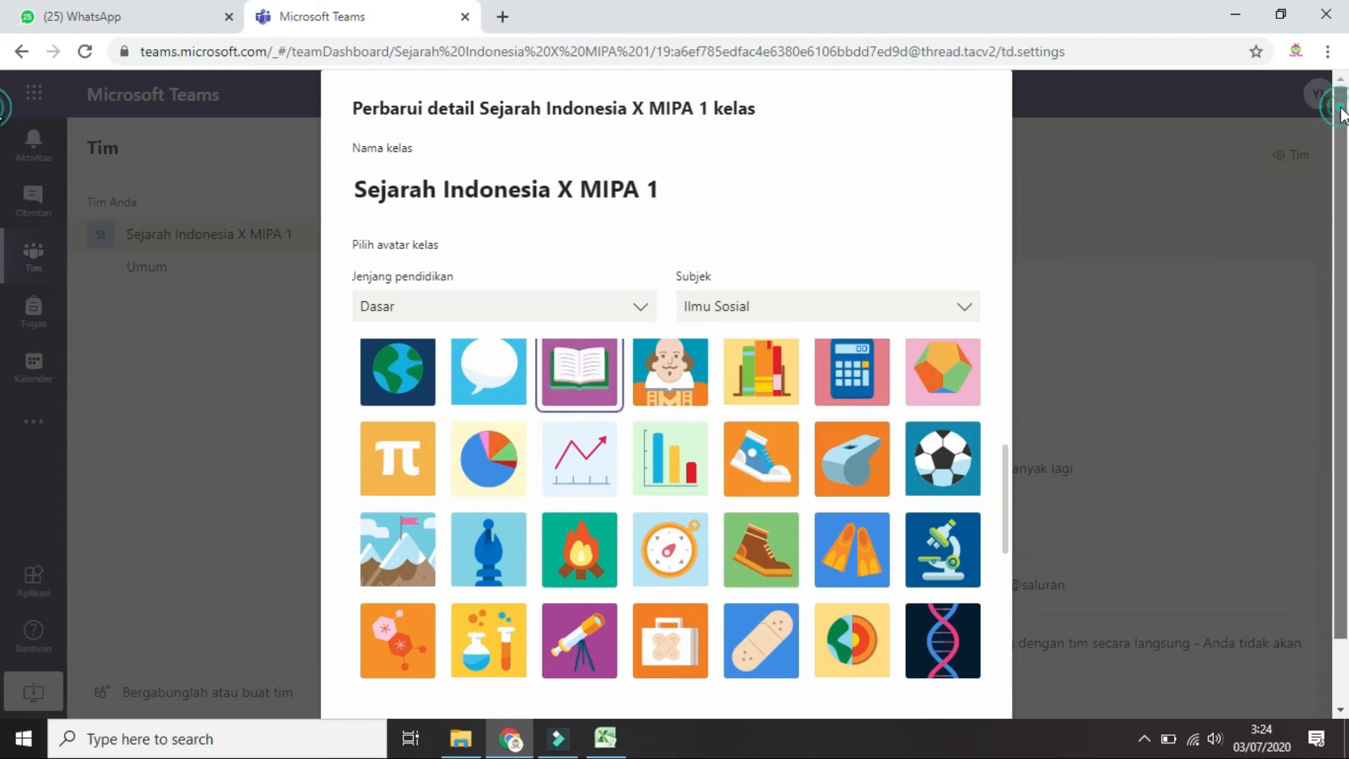
scroll(1344, 281, down, 1)
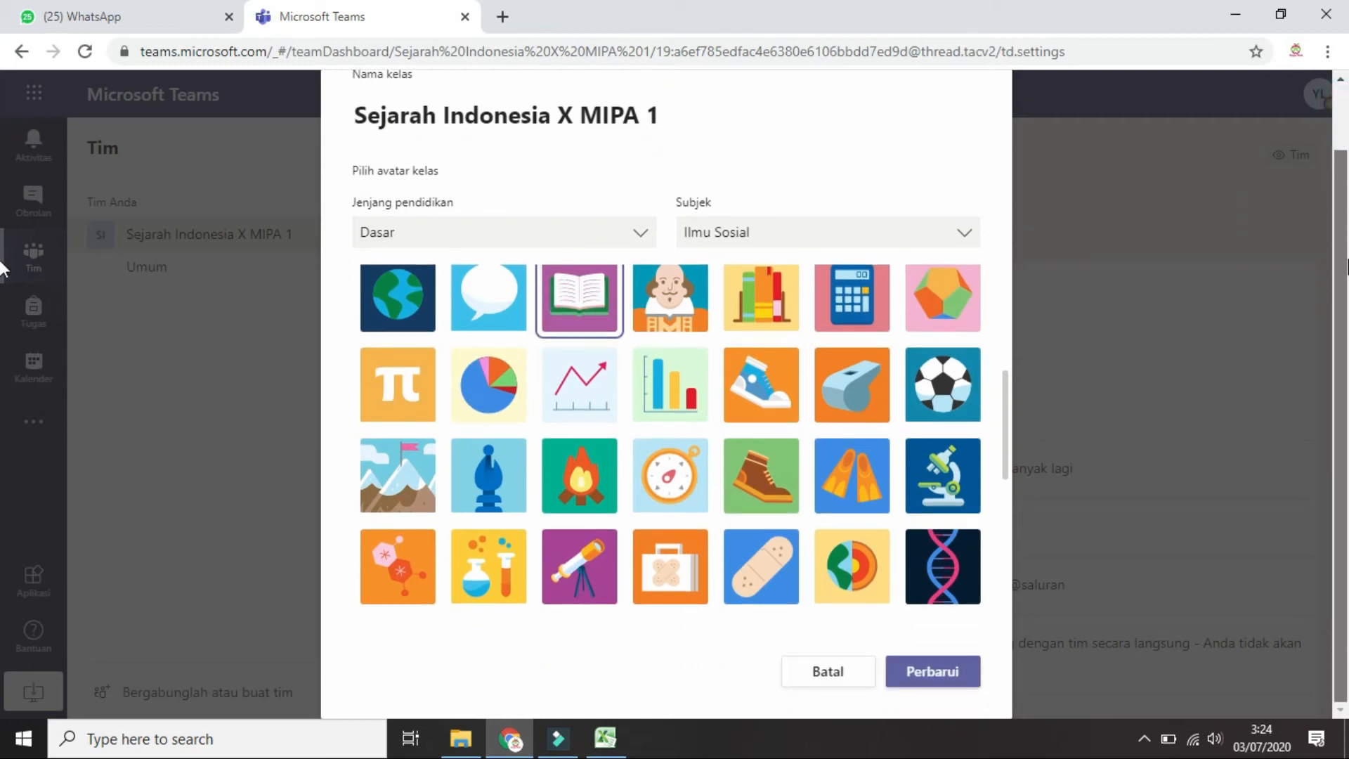
click(942, 673)
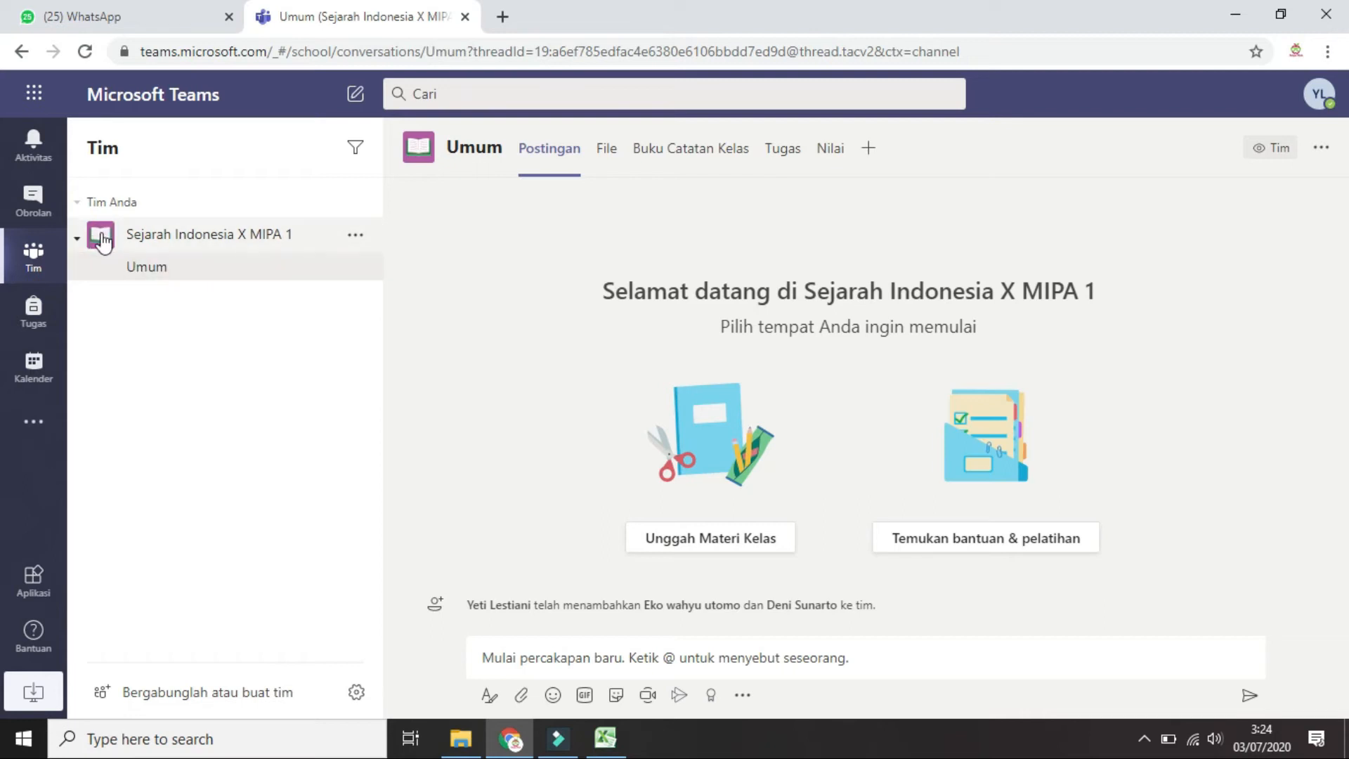
Return to the team's Pengaturan tab via Kelola tim and expand Izin anggota
click(357, 239)
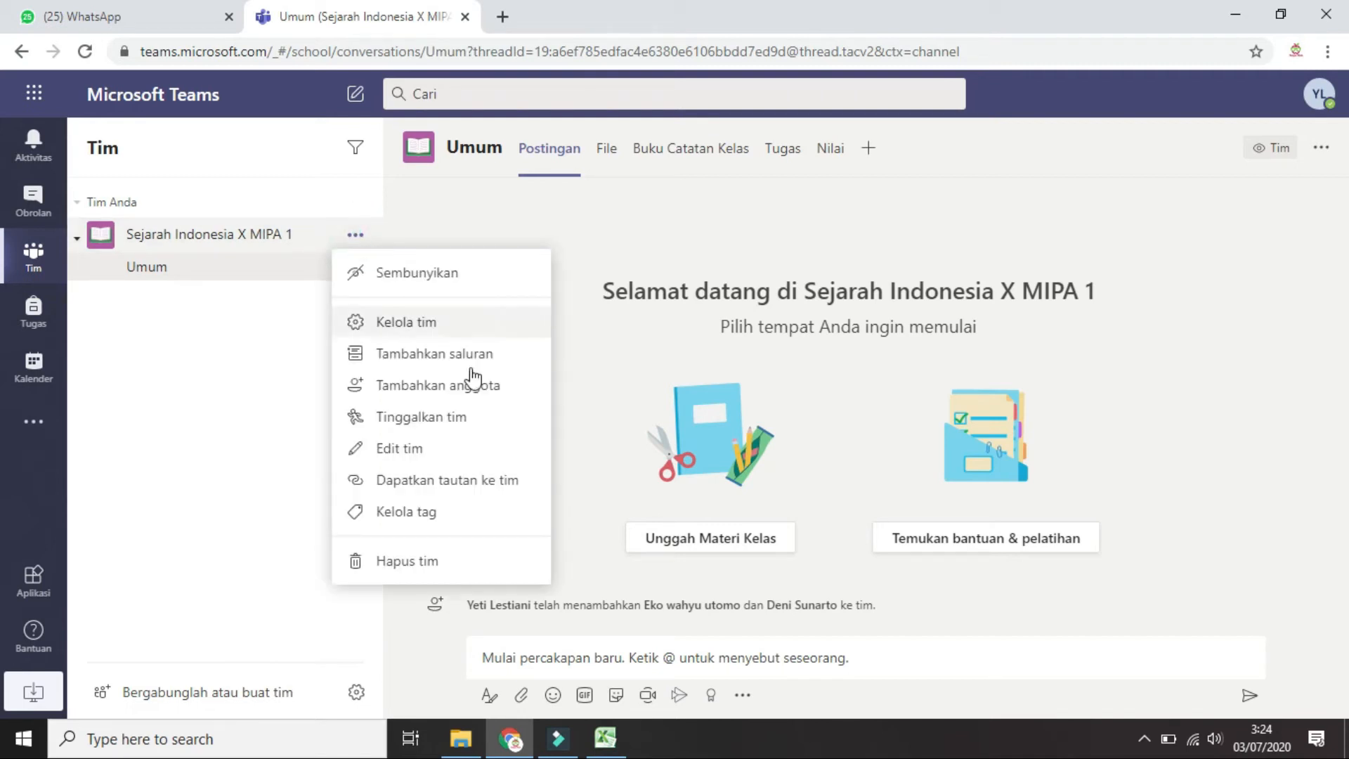
click(453, 329)
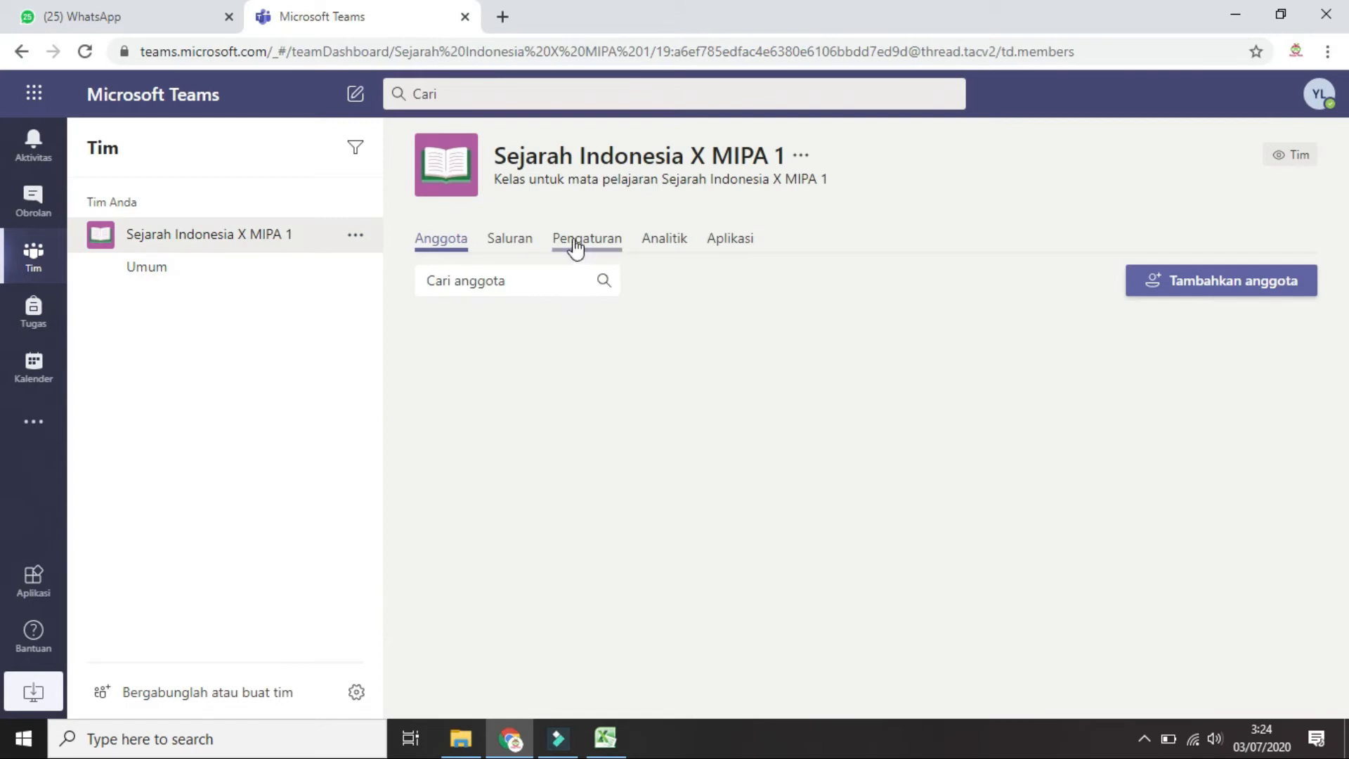
click(575, 243)
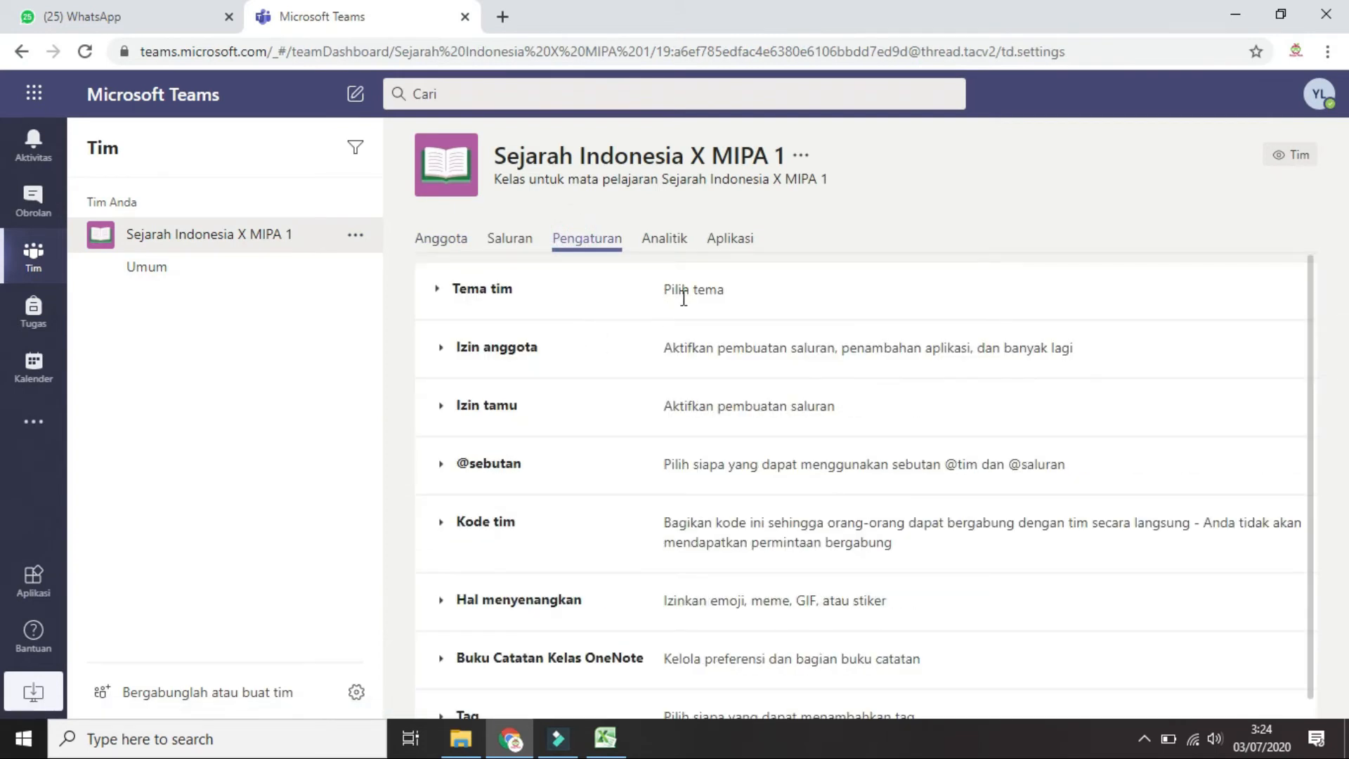
click(479, 353)
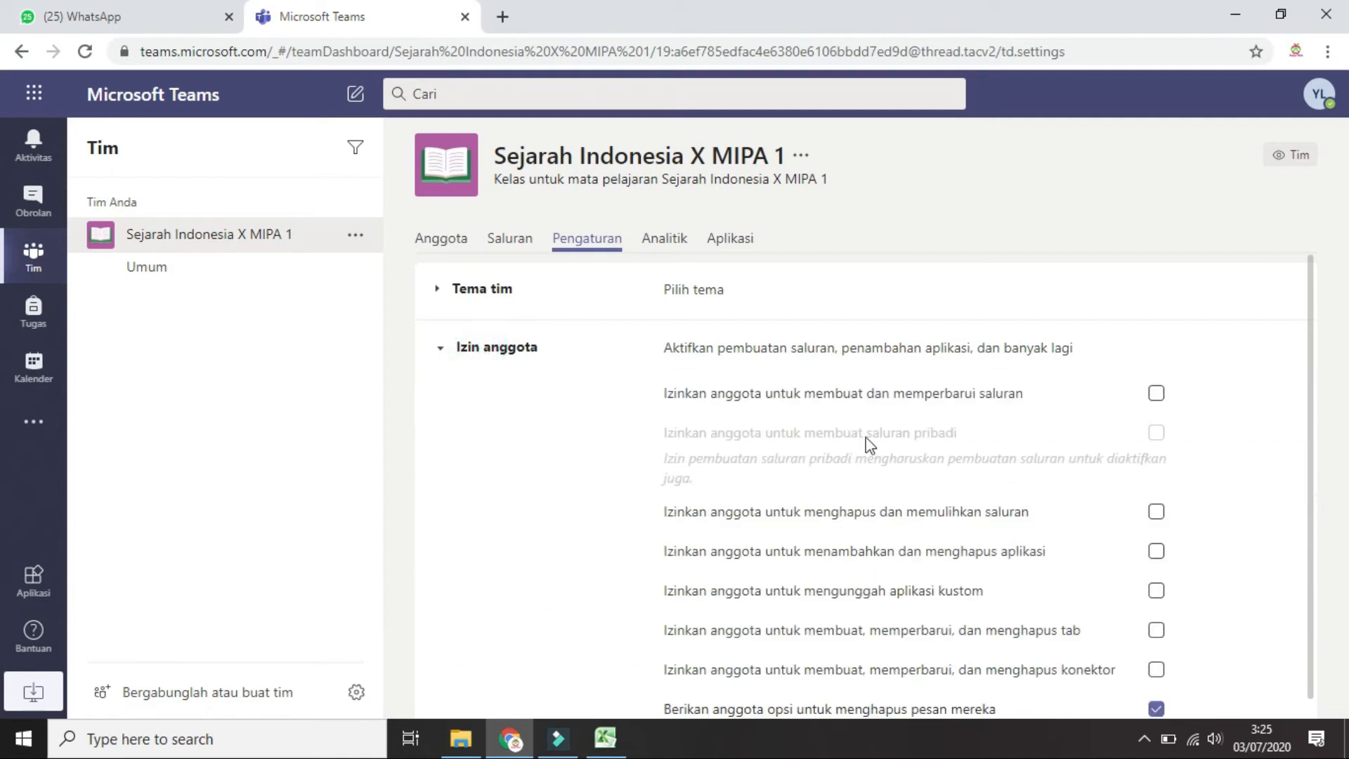
Look through the member permission checkboxes, then expand Izin tamu
scroll(1111, 420, down, 2)
scroll(1111, 400, up, 2)
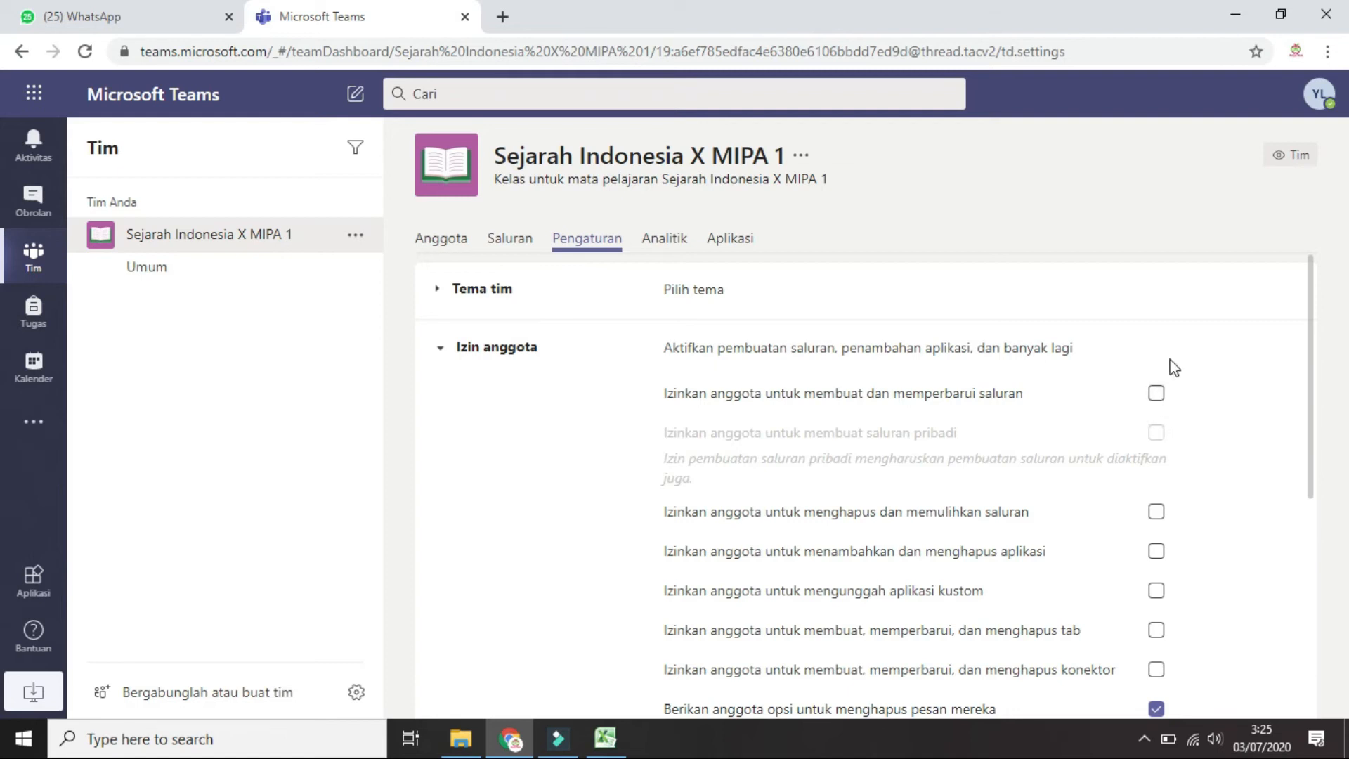
scroll(1168, 394, down, 3)
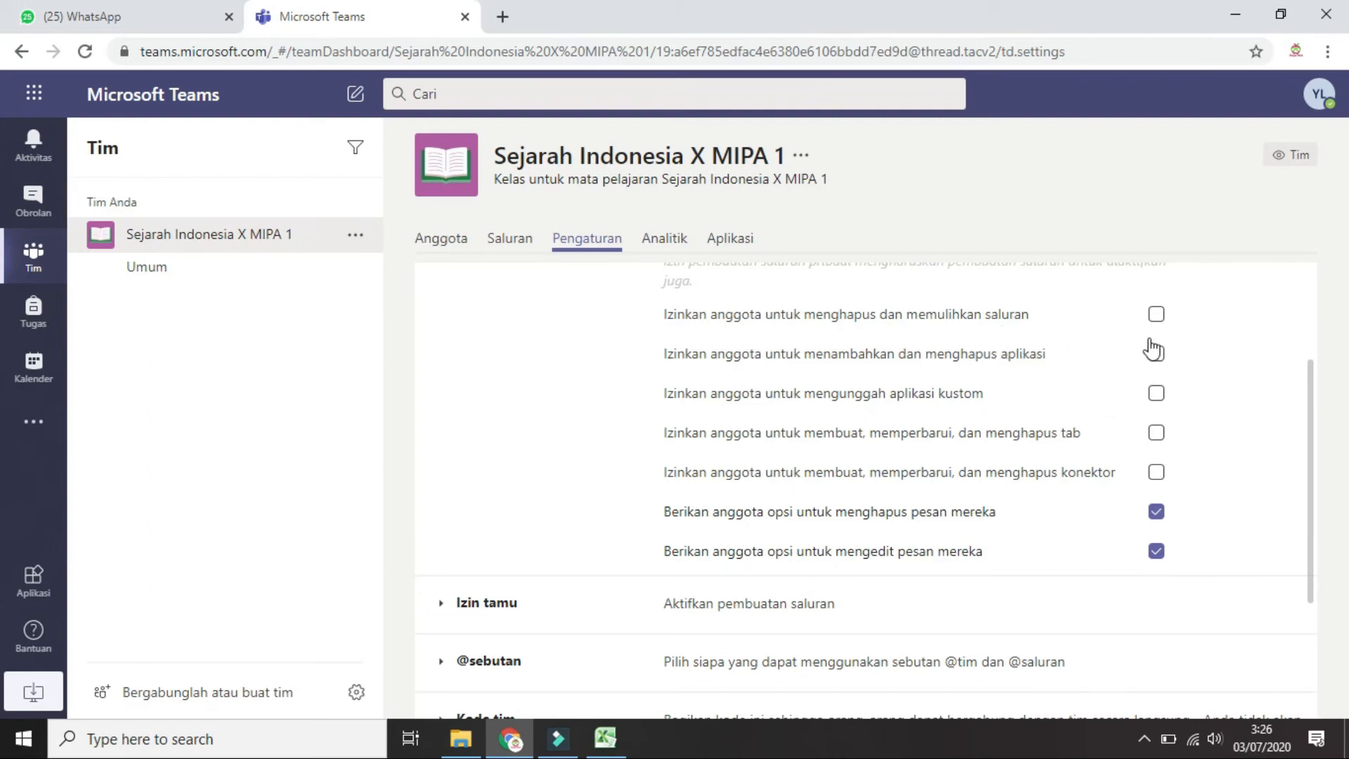
scroll(1136, 337, up, 2)
scroll(1136, 343, down, 2)
scroll(447, 326, down, 3)
click(449, 379)
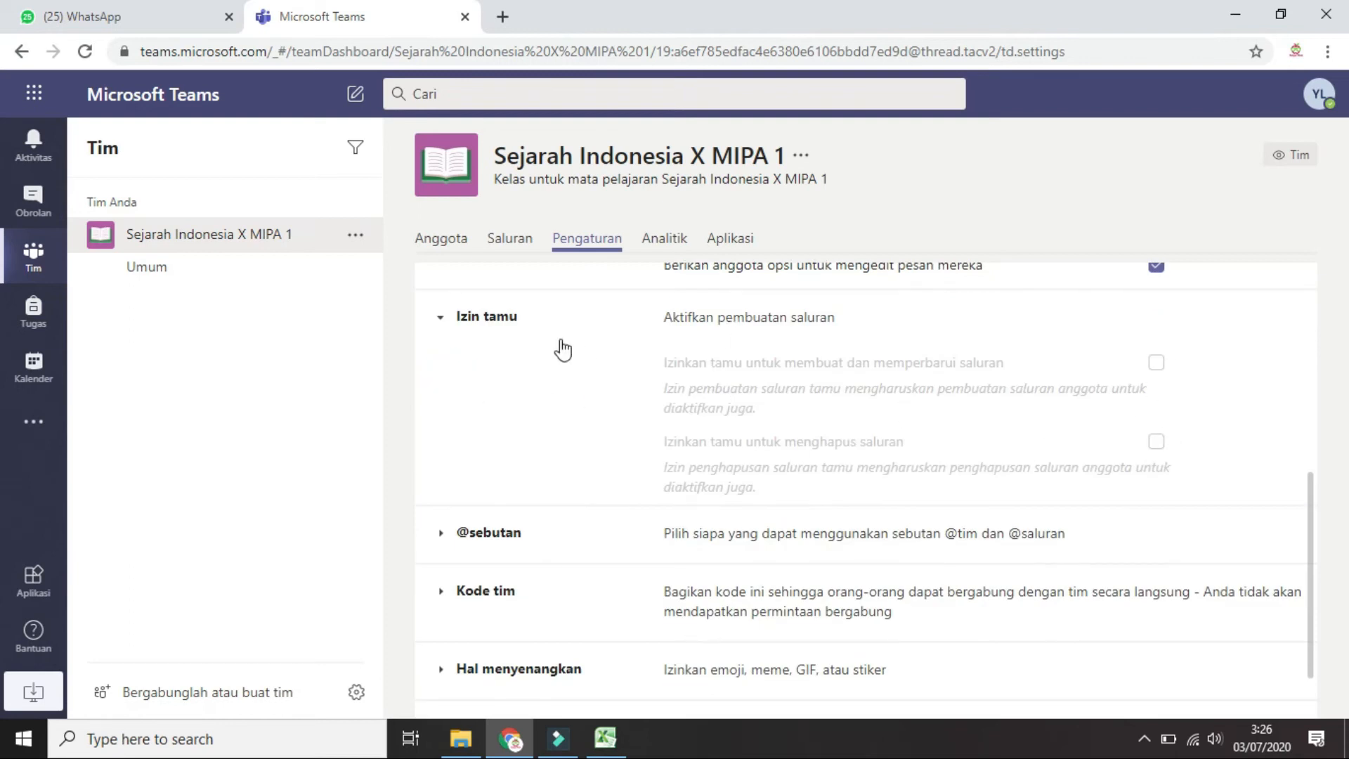
click(447, 324)
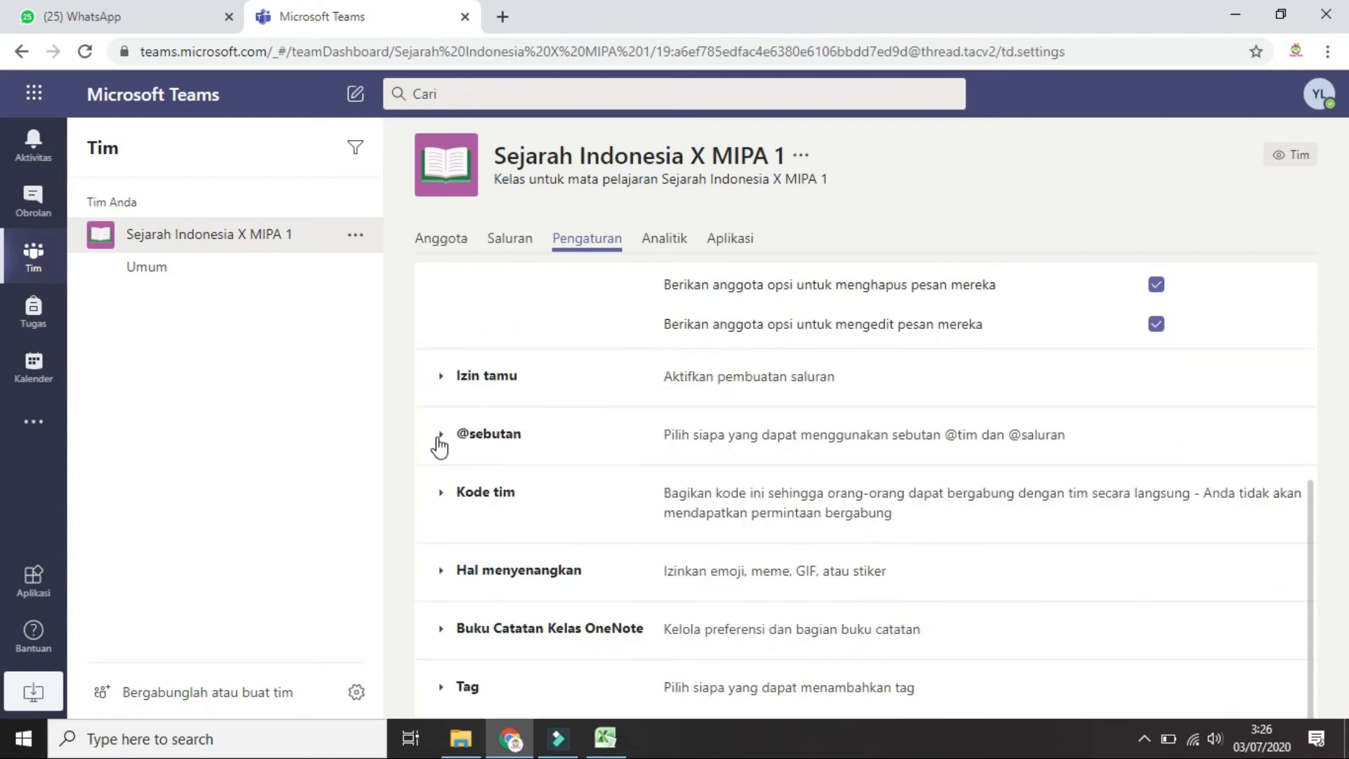
click(442, 436)
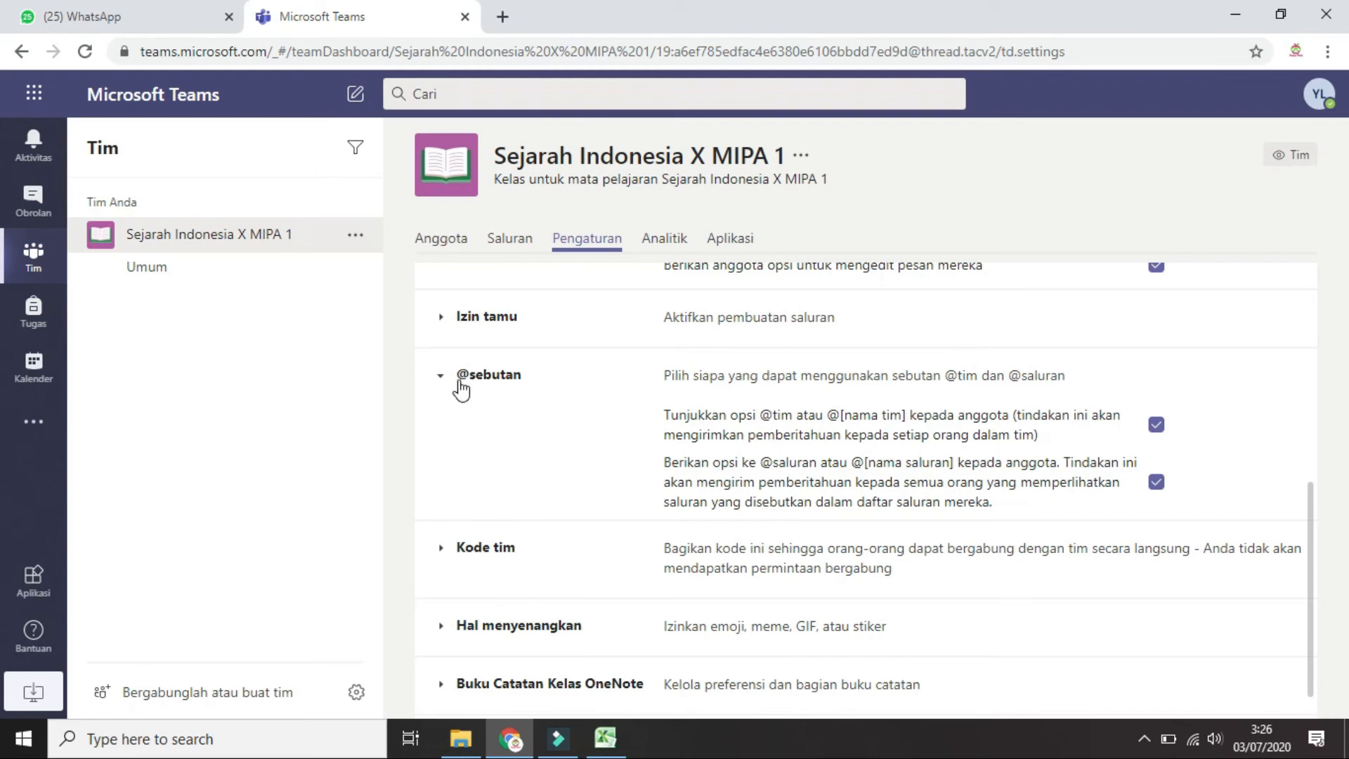
click(458, 384)
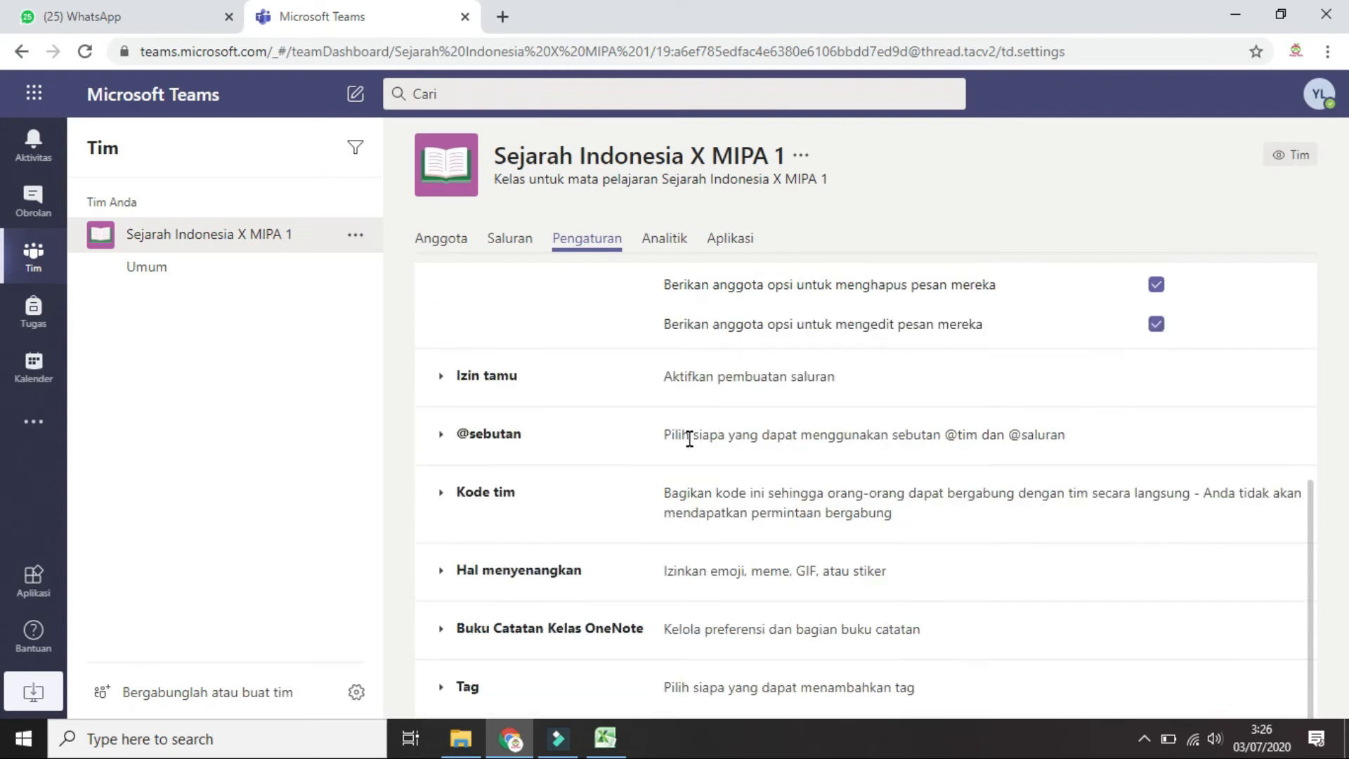
click(442, 494)
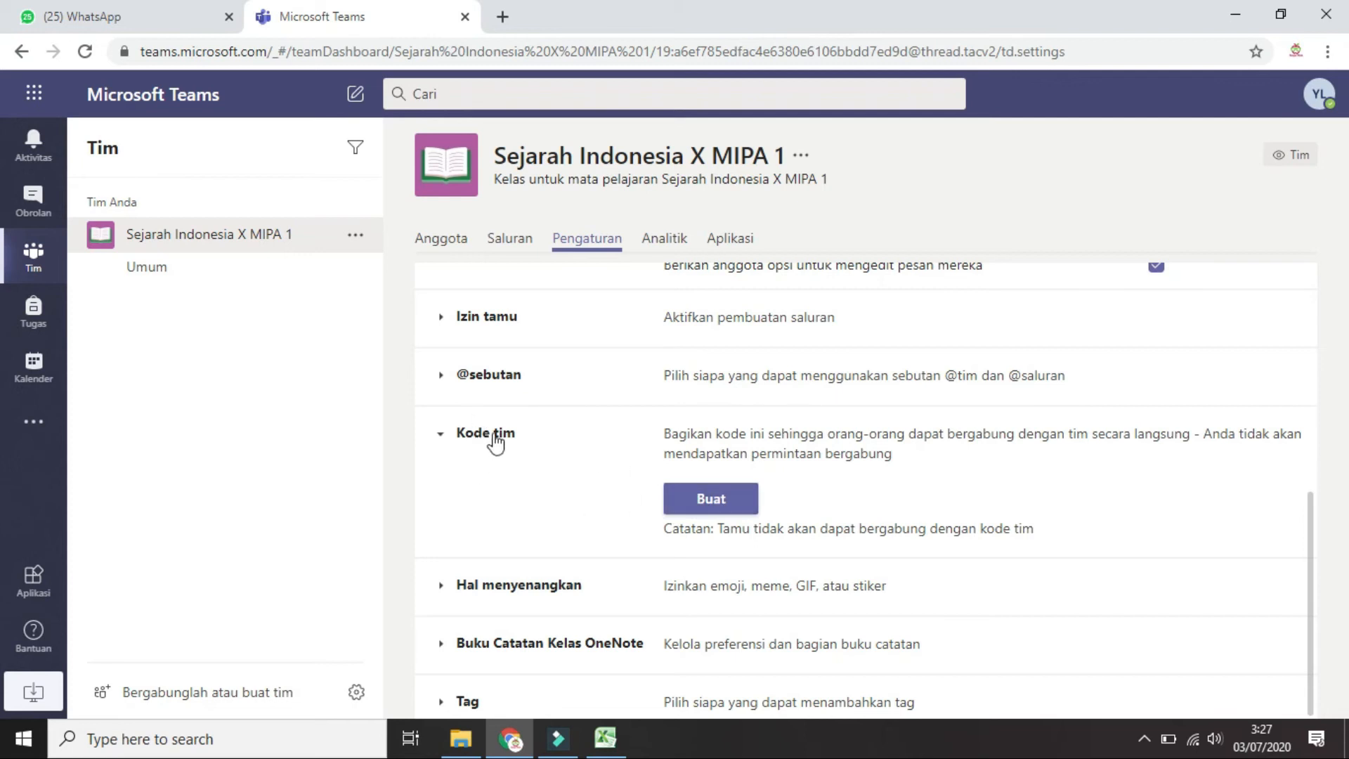
click(712, 500)
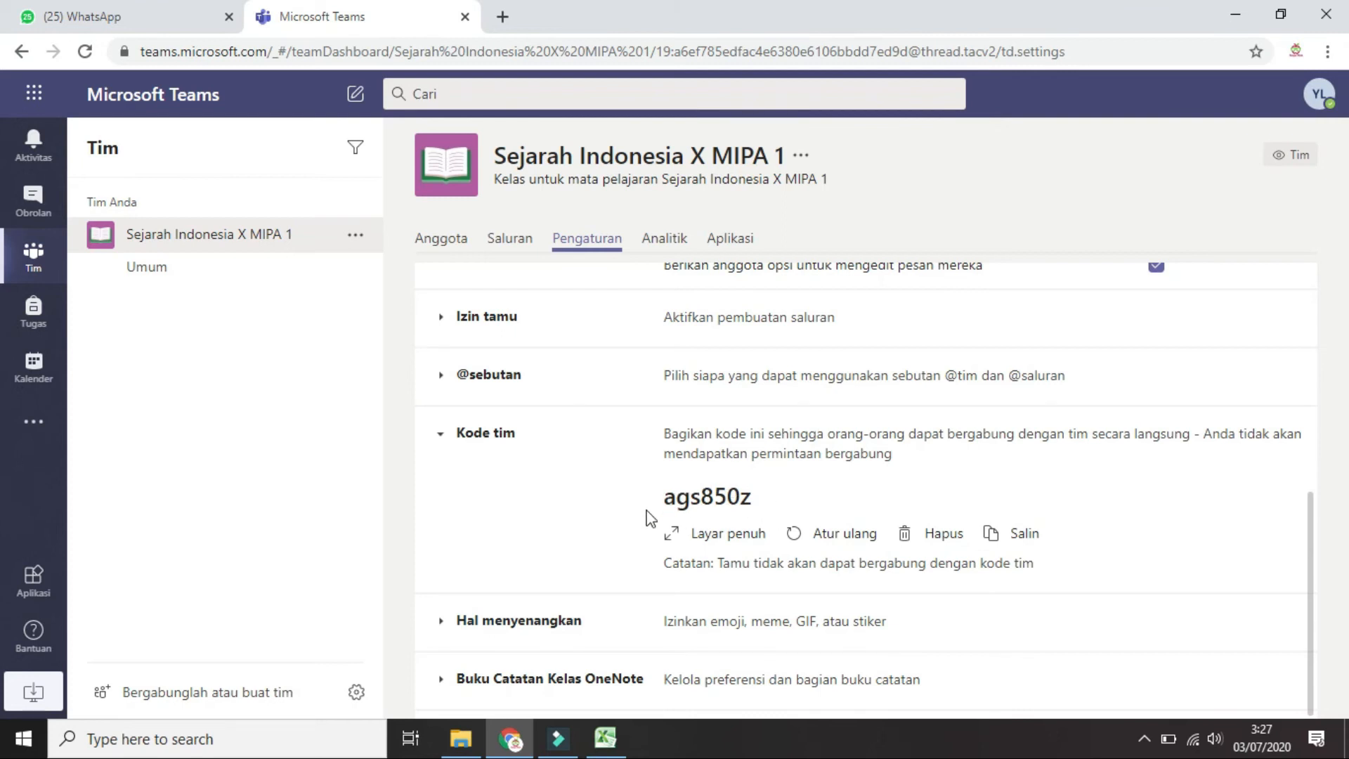
Select the whole generated team join code
drag(691, 498, 645, 504)
click(754, 499)
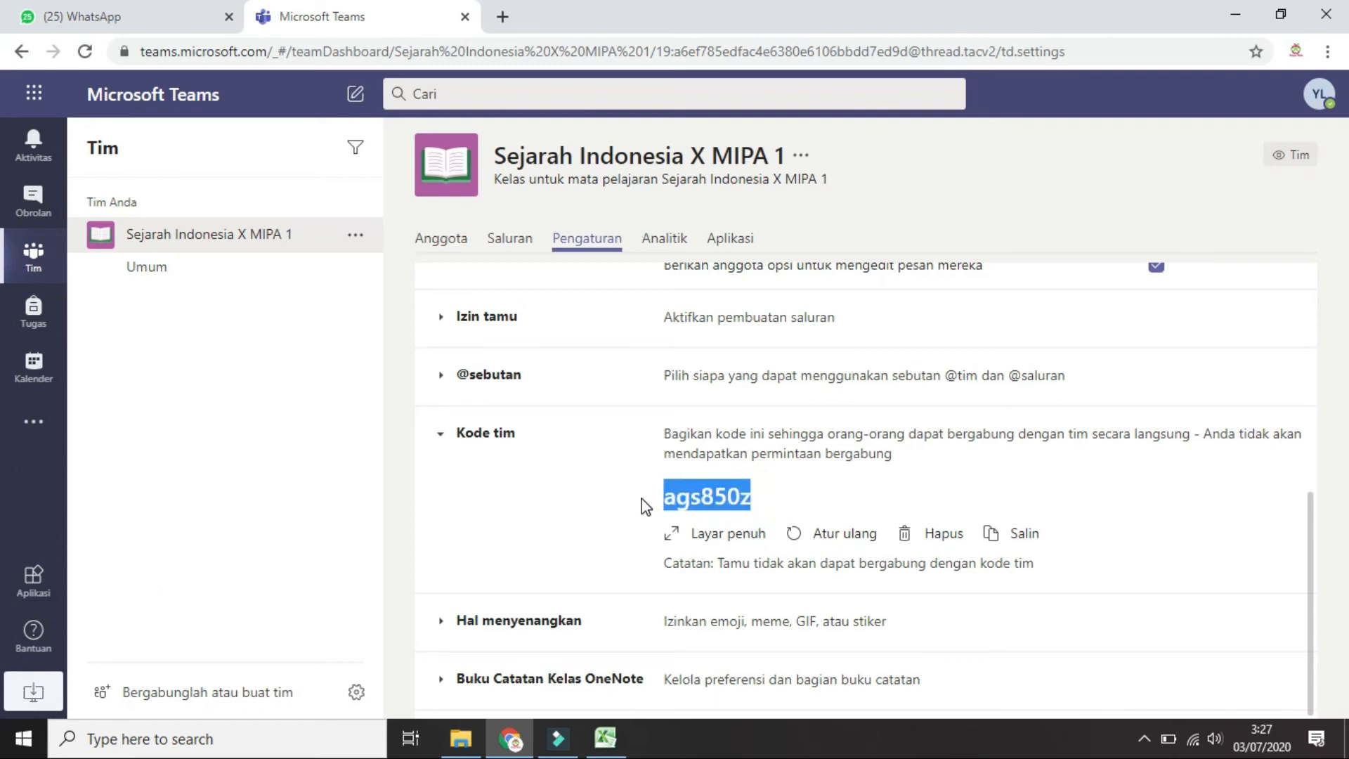
drag(751, 499, 646, 505)
click(736, 495)
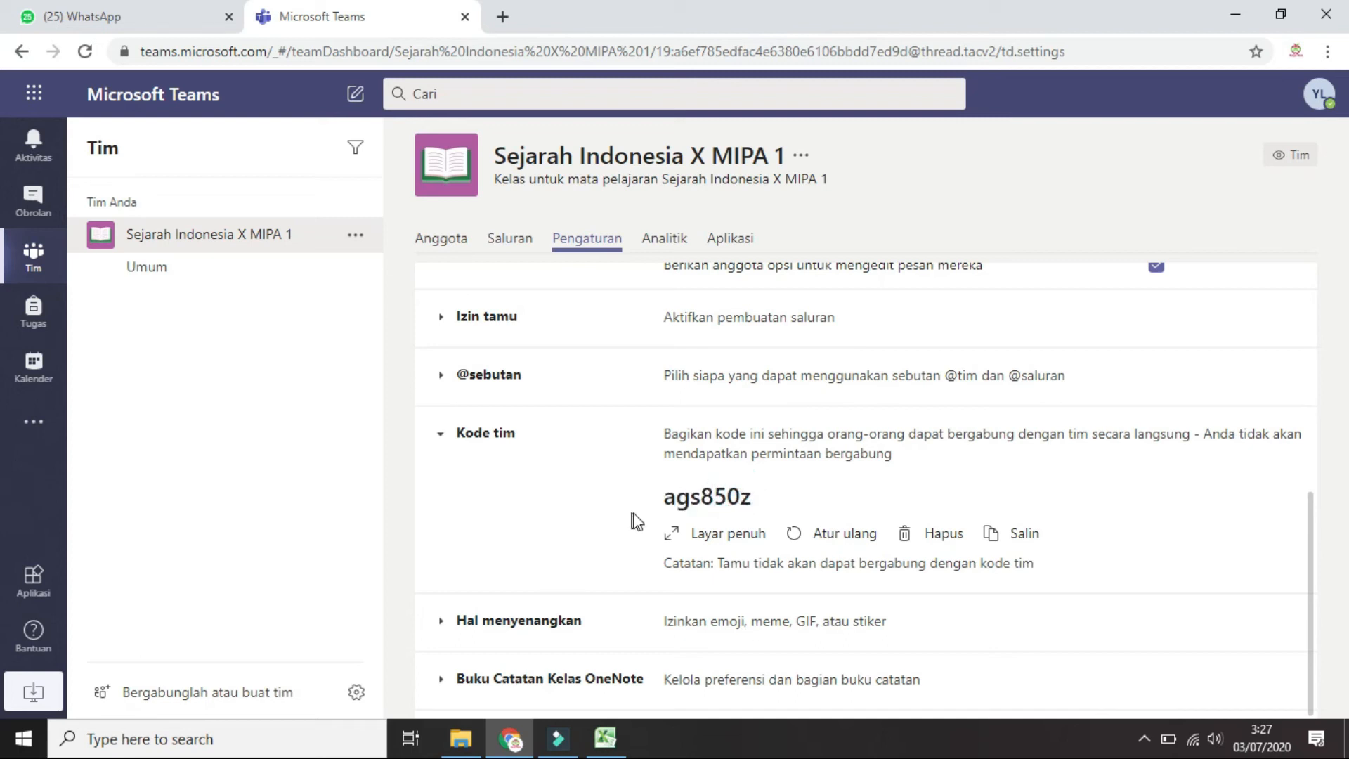
Reset the team join code to a new value and collapse Kode tim
click(824, 540)
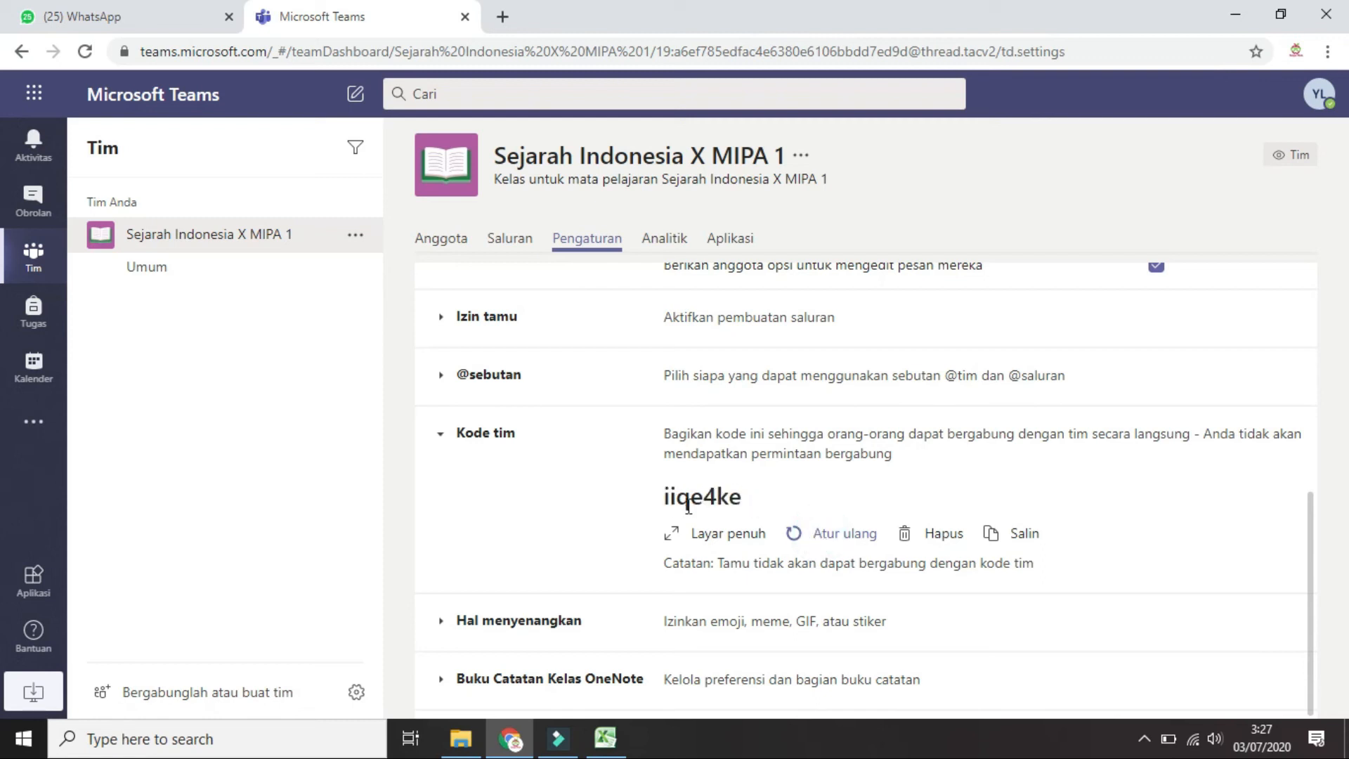
click(453, 587)
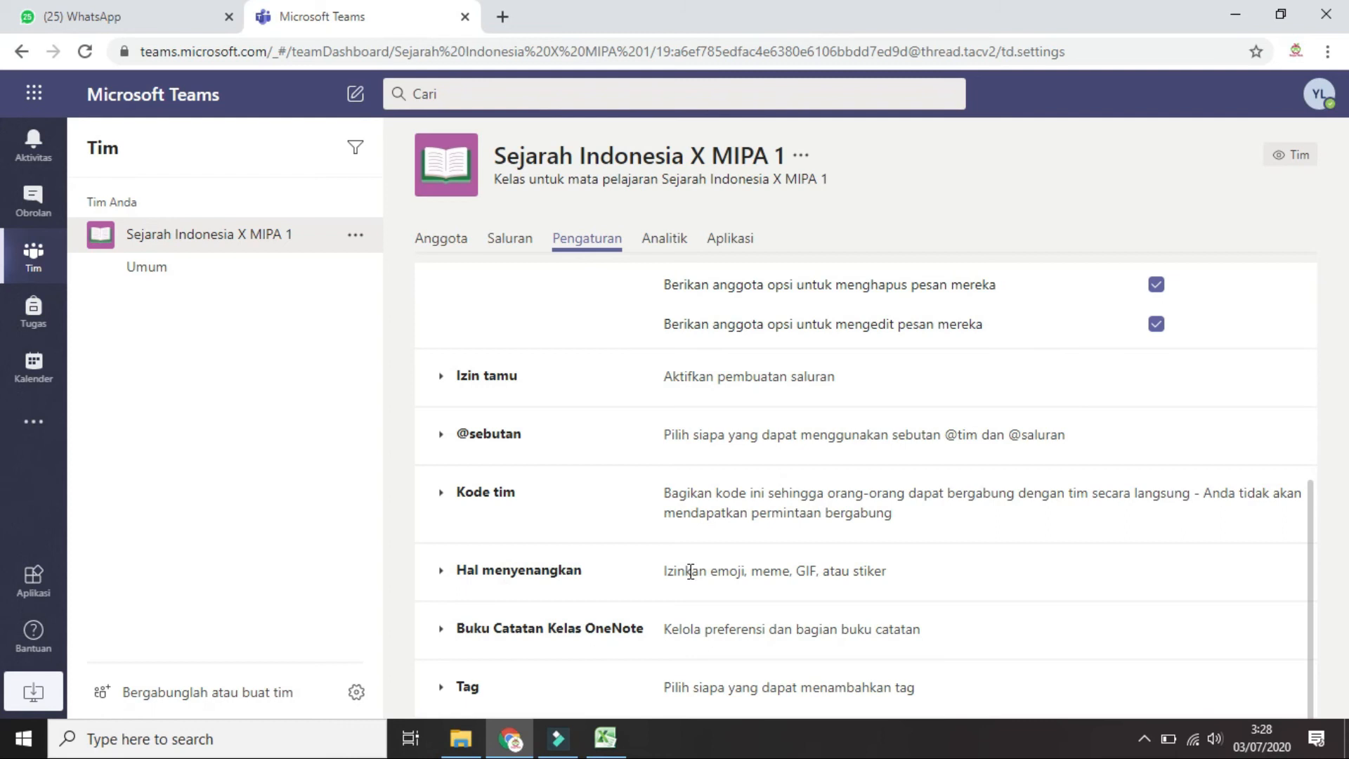
click(450, 571)
Check that Giphy, stickers and custom memes are enabled under Hal menyenangkan, then collapse it
scroll(639, 536, down, 4)
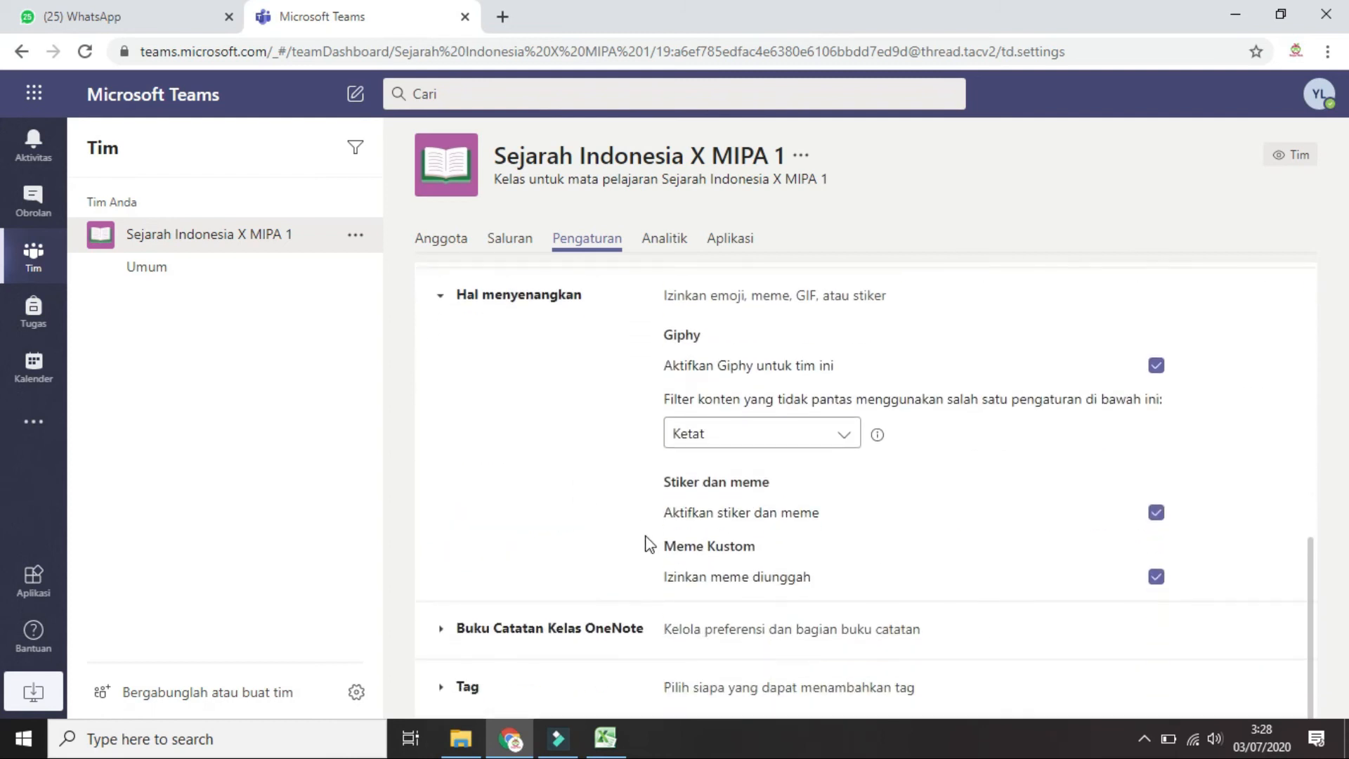
scroll(843, 492, up, 1)
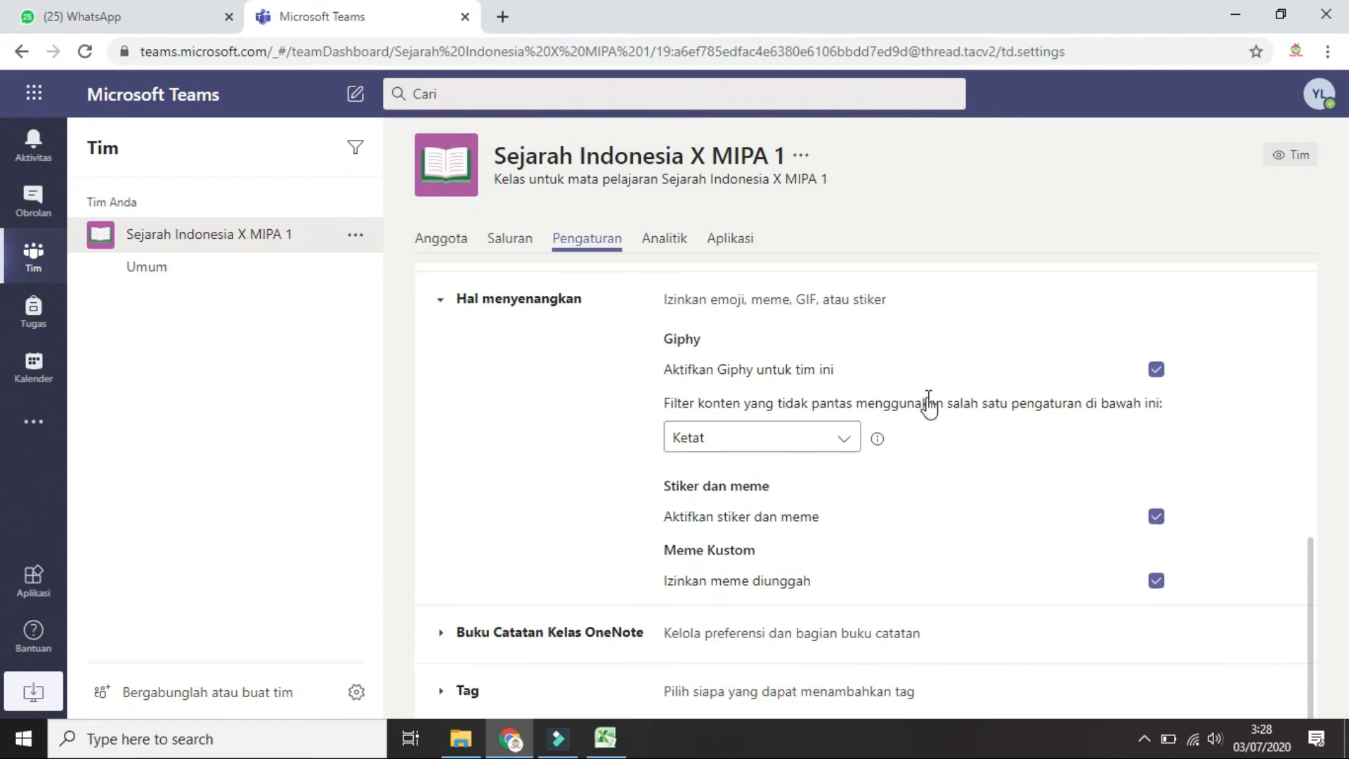
click(449, 394)
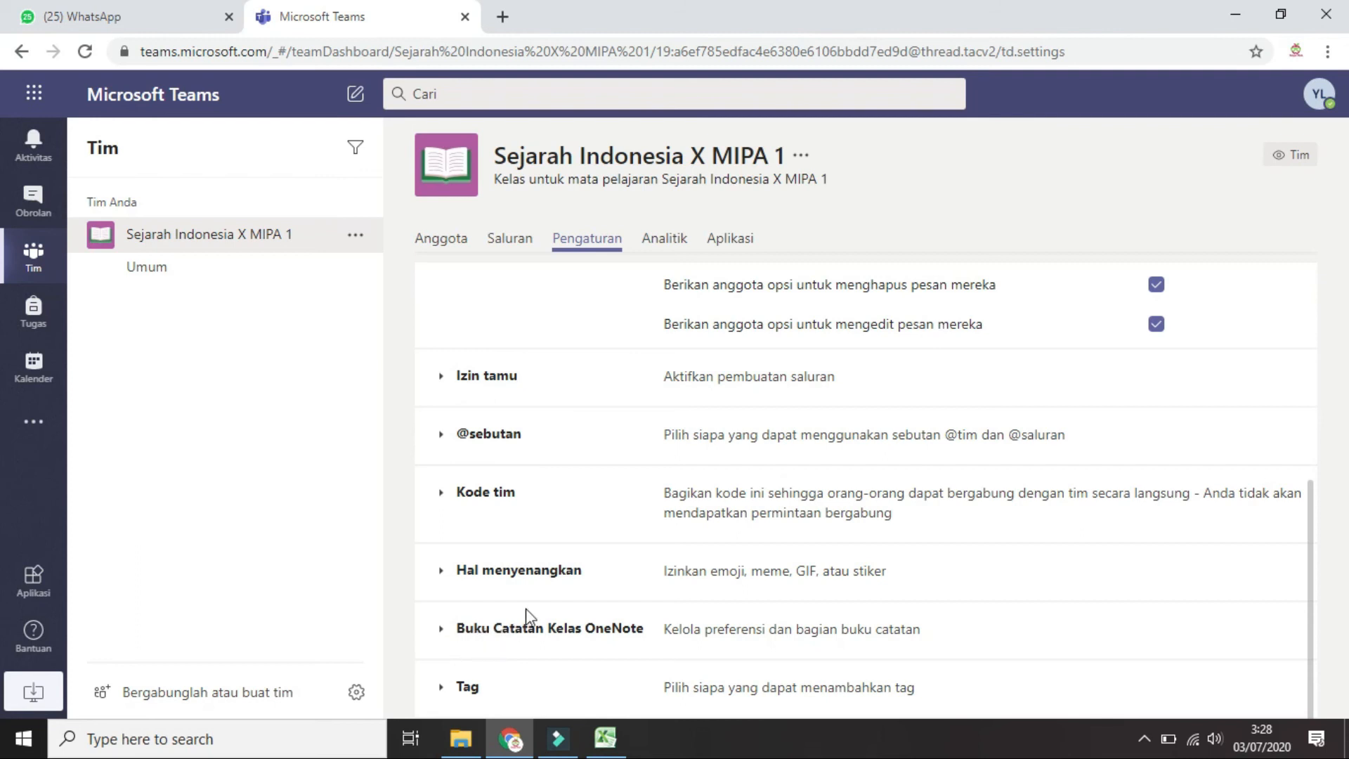
Keep Tag creation limited to Hanya pemilik (owners only)
click(442, 629)
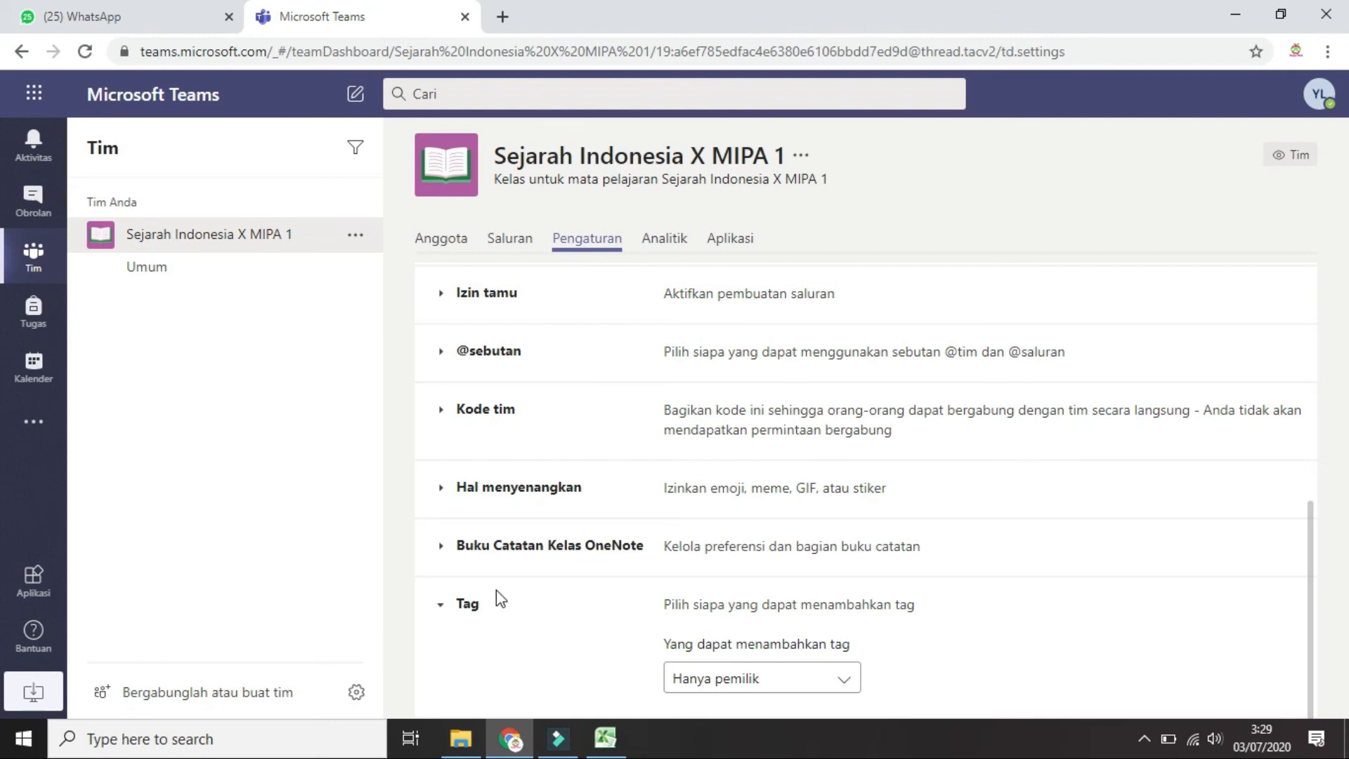
click(813, 678)
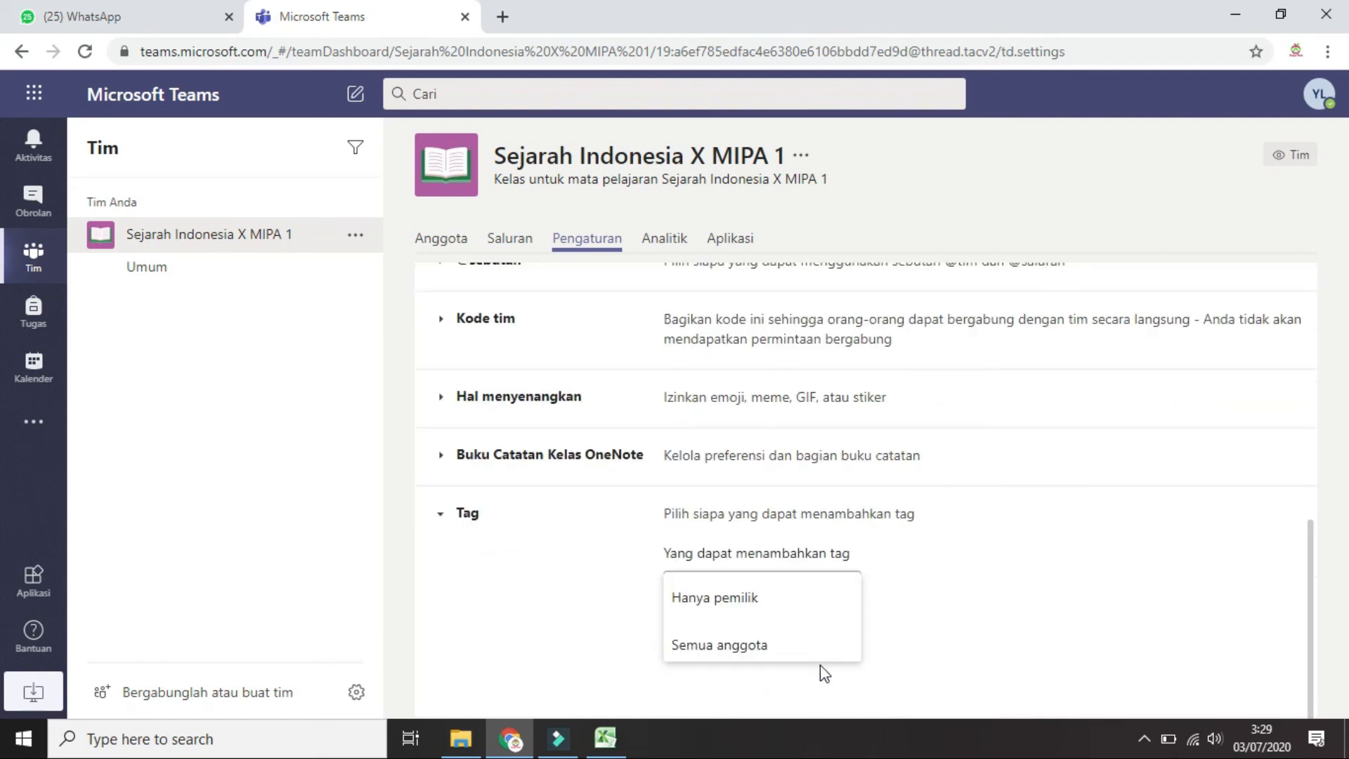
click(743, 597)
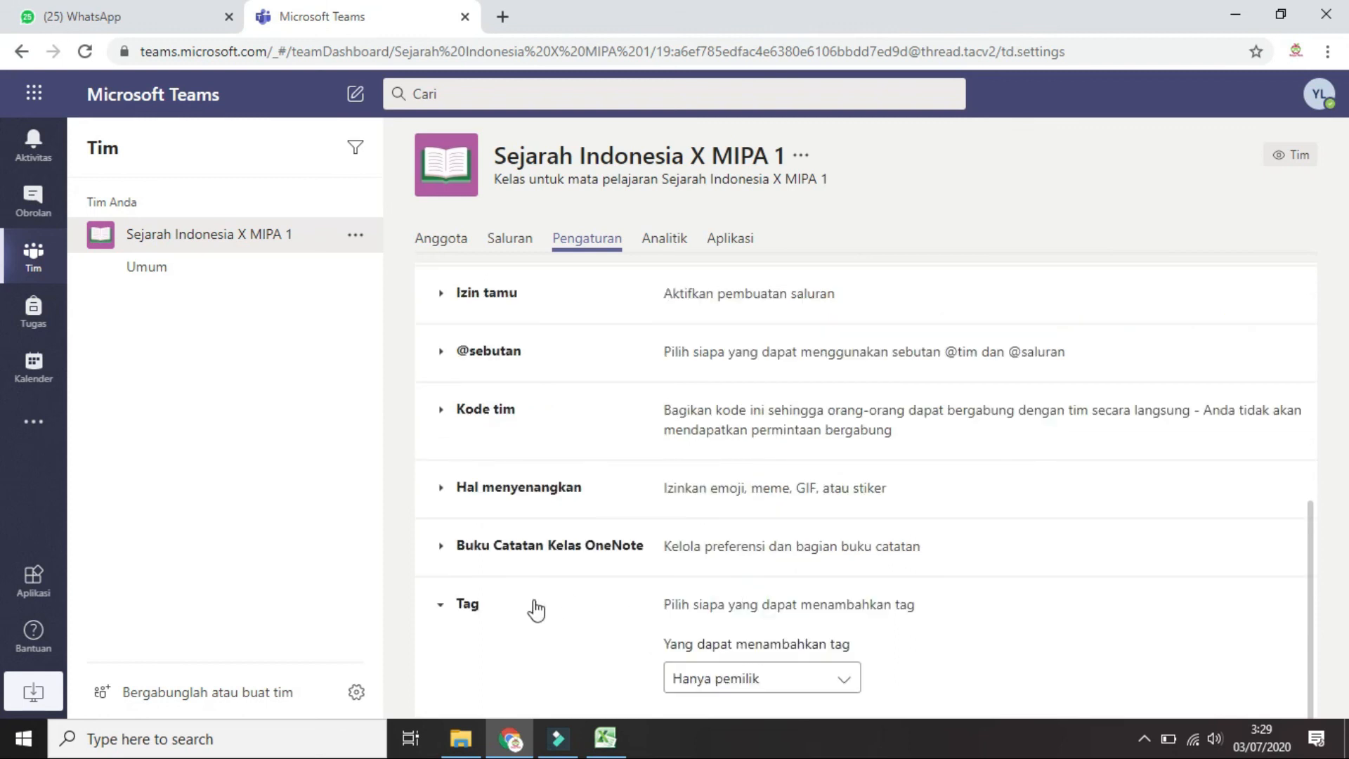
scroll(648, 573, up, 3)
scroll(642, 545, down, 3)
scroll(632, 523, up, 5)
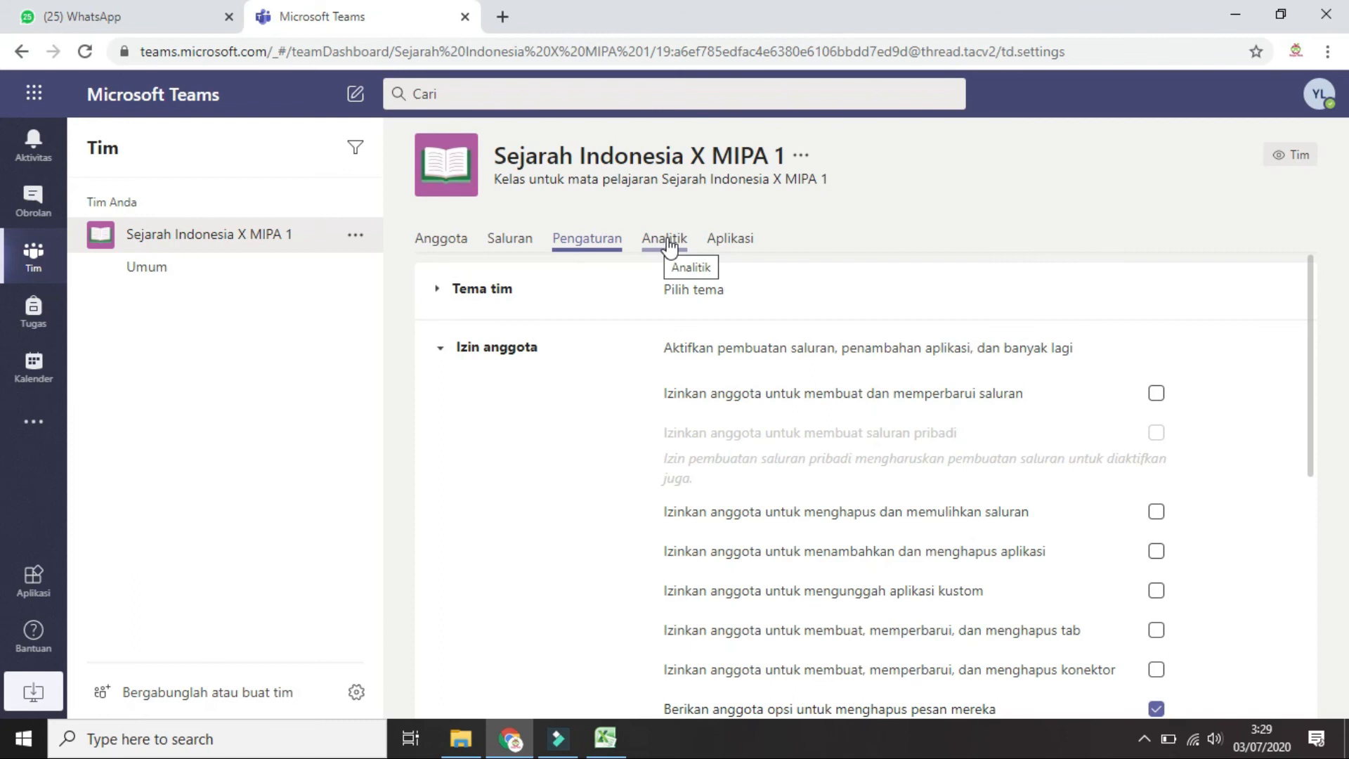
View the team's Analitik and Aplikasi tabs, then return to the Anggota member list
click(664, 243)
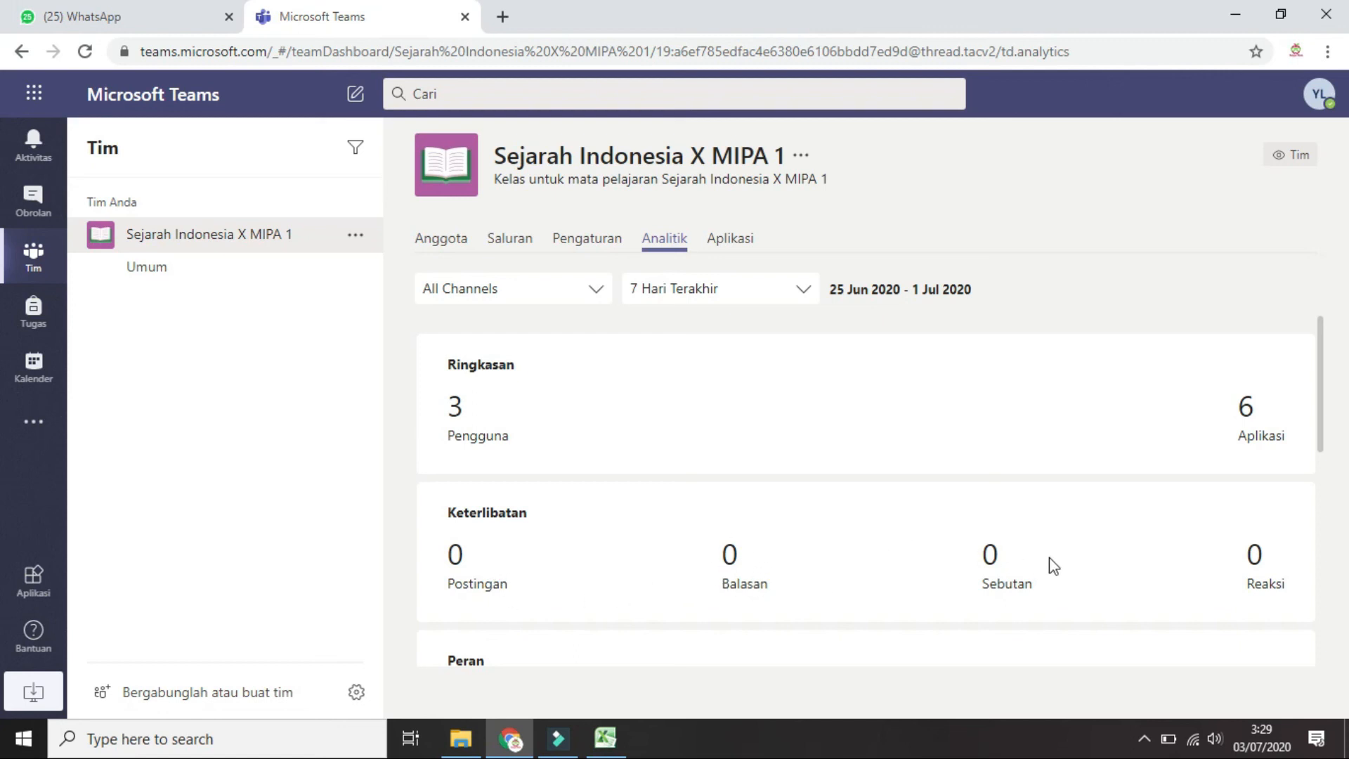
scroll(780, 446, down, 3)
scroll(762, 481, up, 3)
click(738, 241)
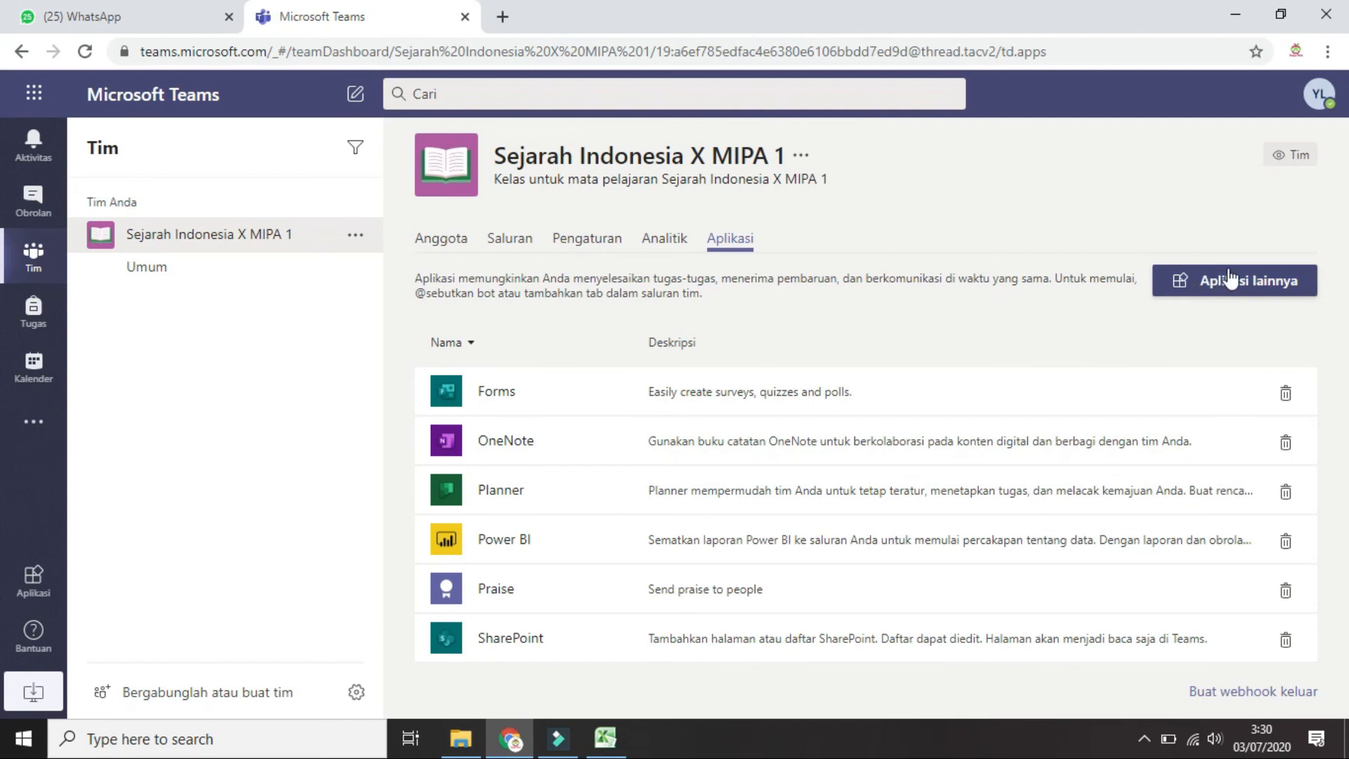
click(443, 240)
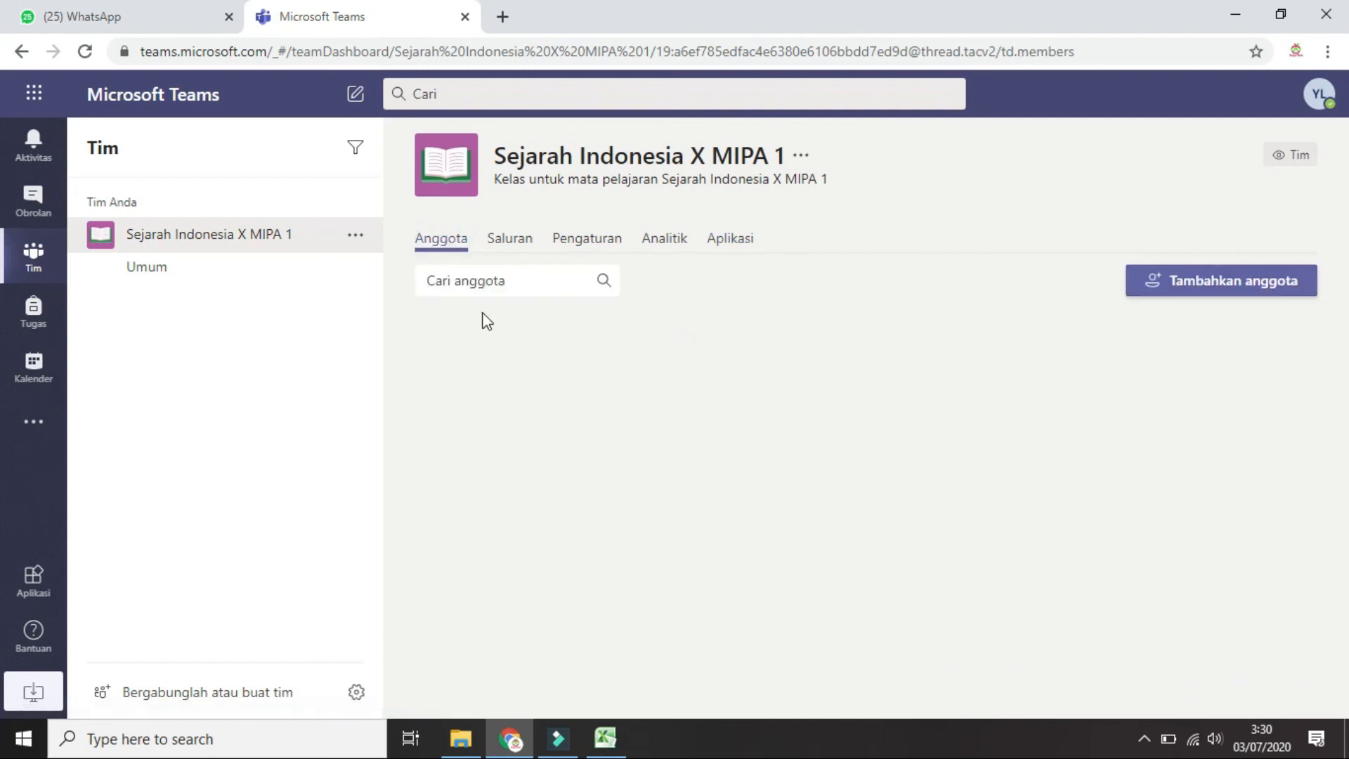